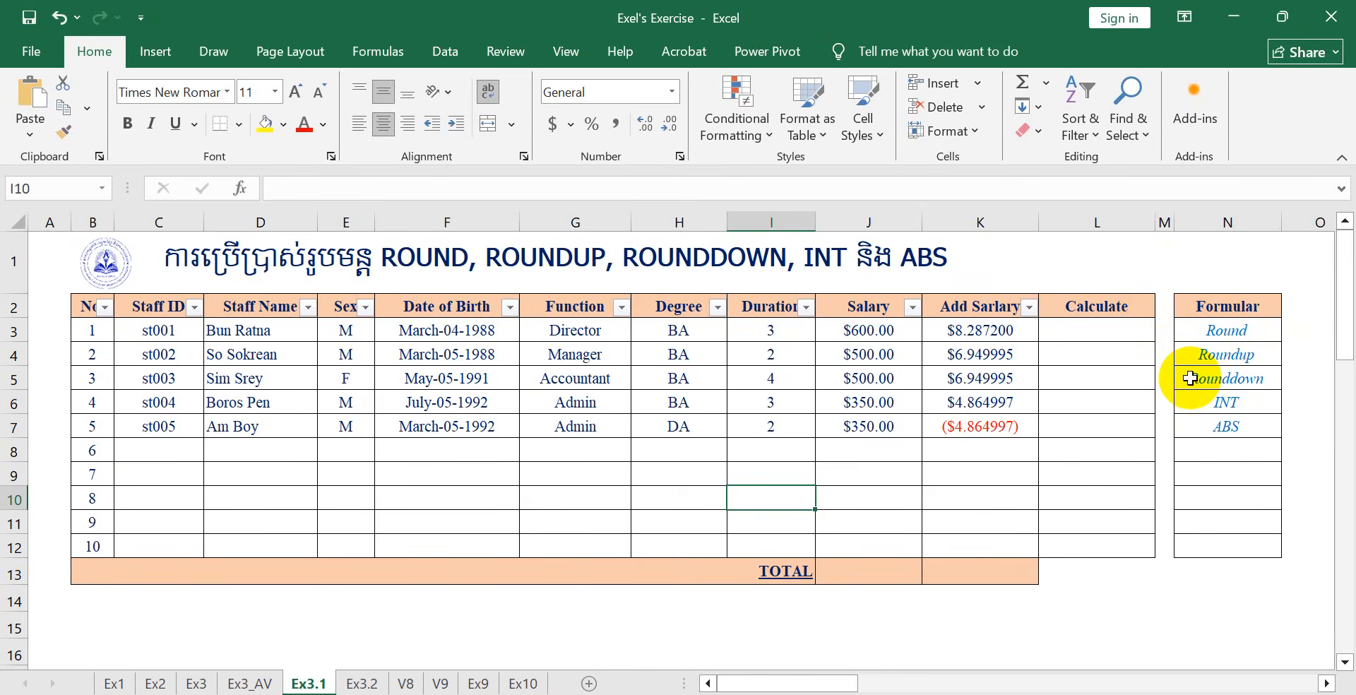
left_click(980, 353)
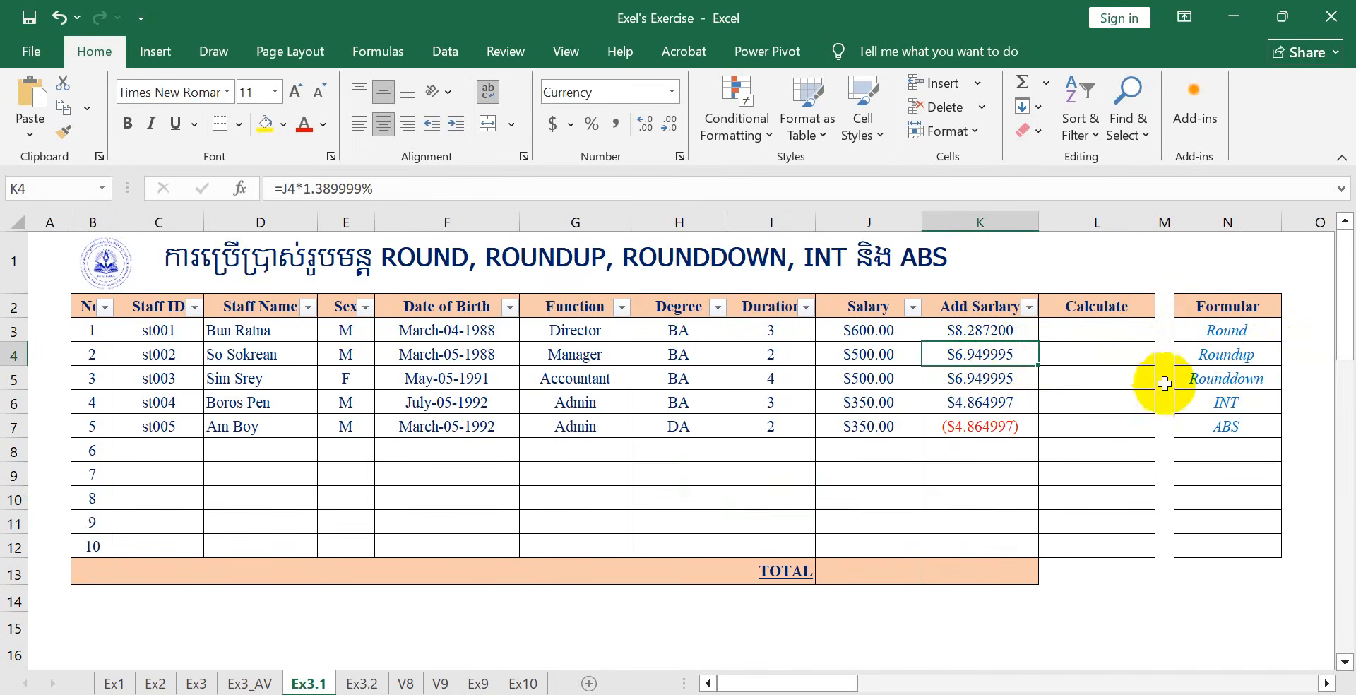
left_click(1200, 386)
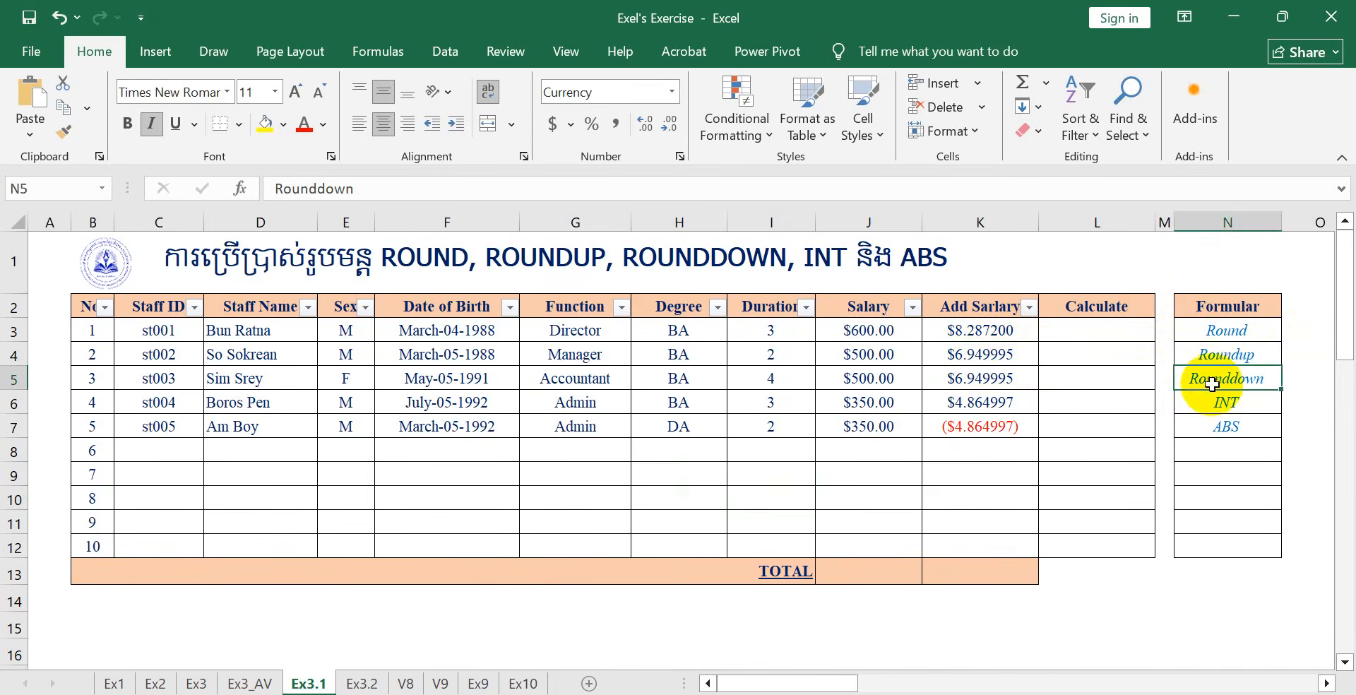
left_click(1004, 382)
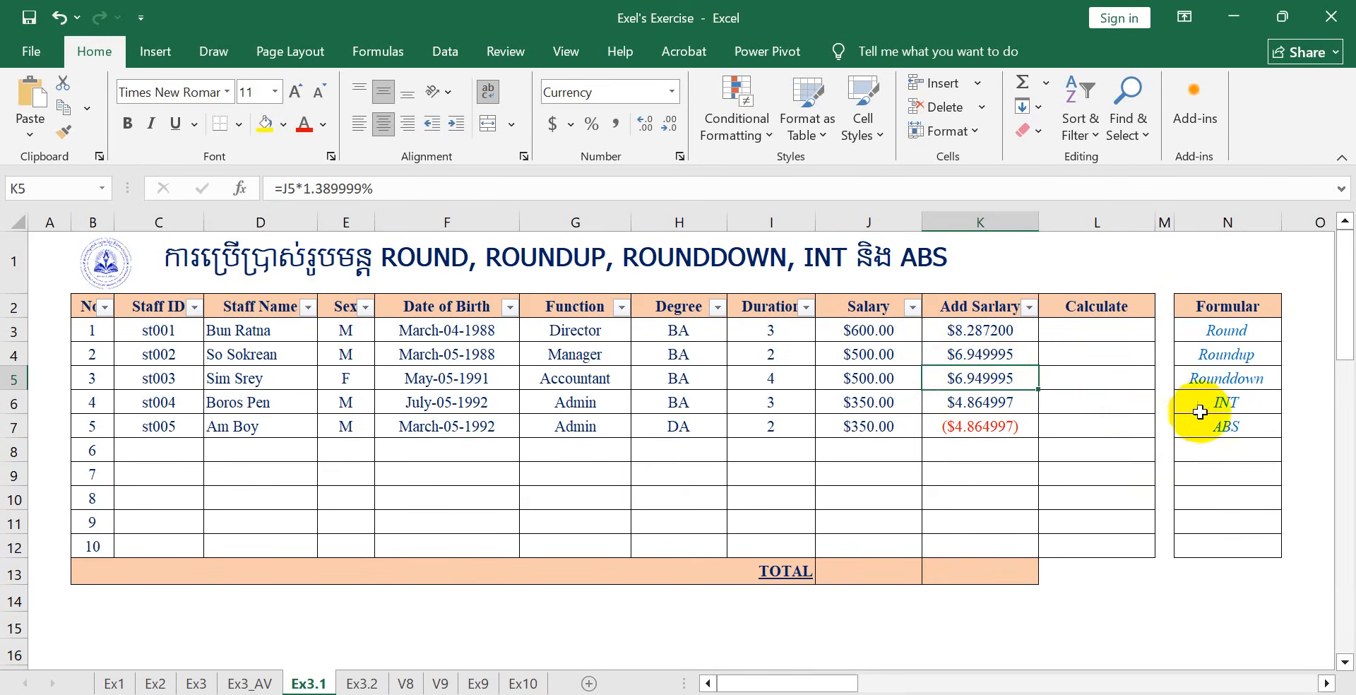
left_click(1078, 407)
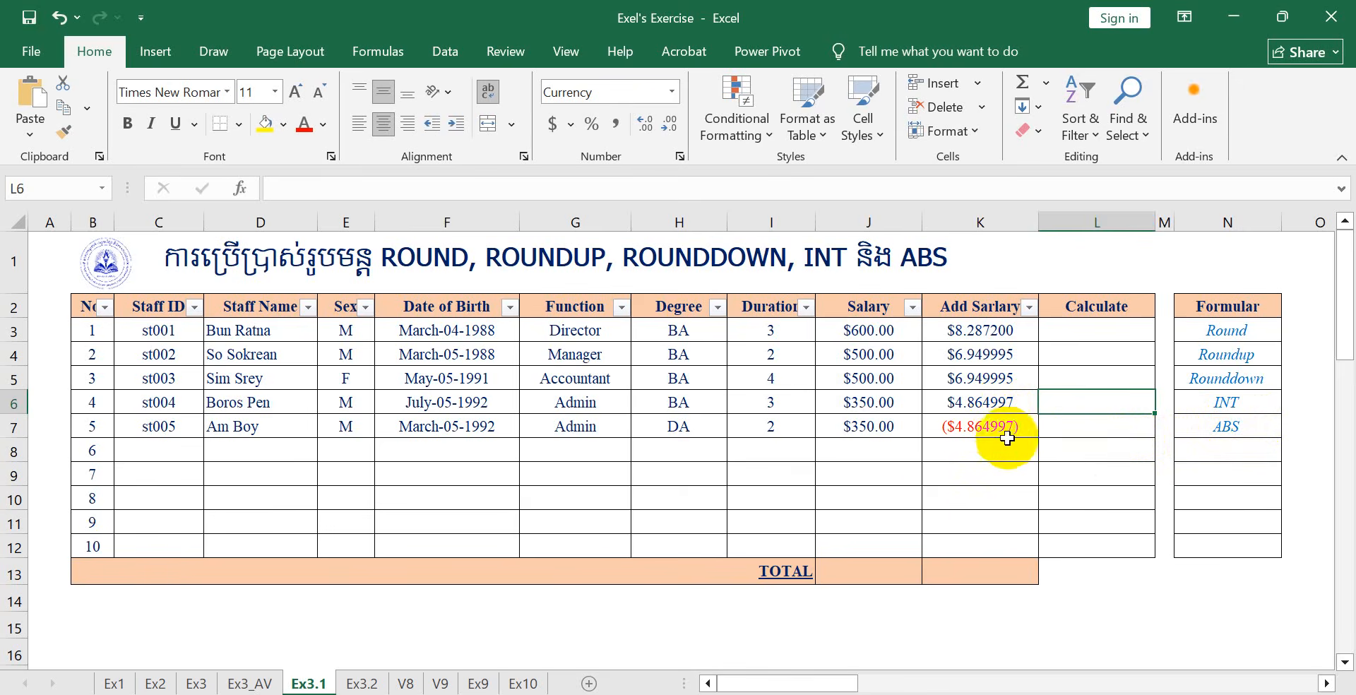
left_click(940, 492)
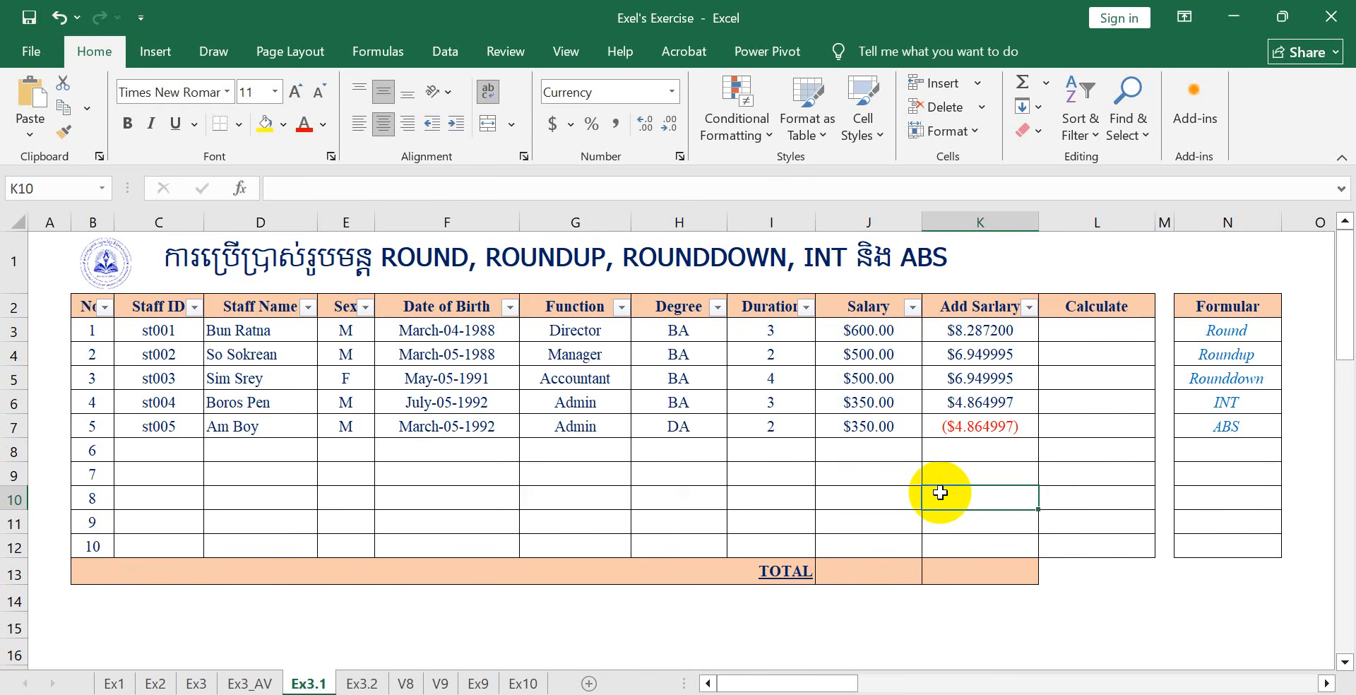
Total the Salary column in J13 with a SUM formula over J3:J12.
left_click(873, 568)
type("=SUM(")
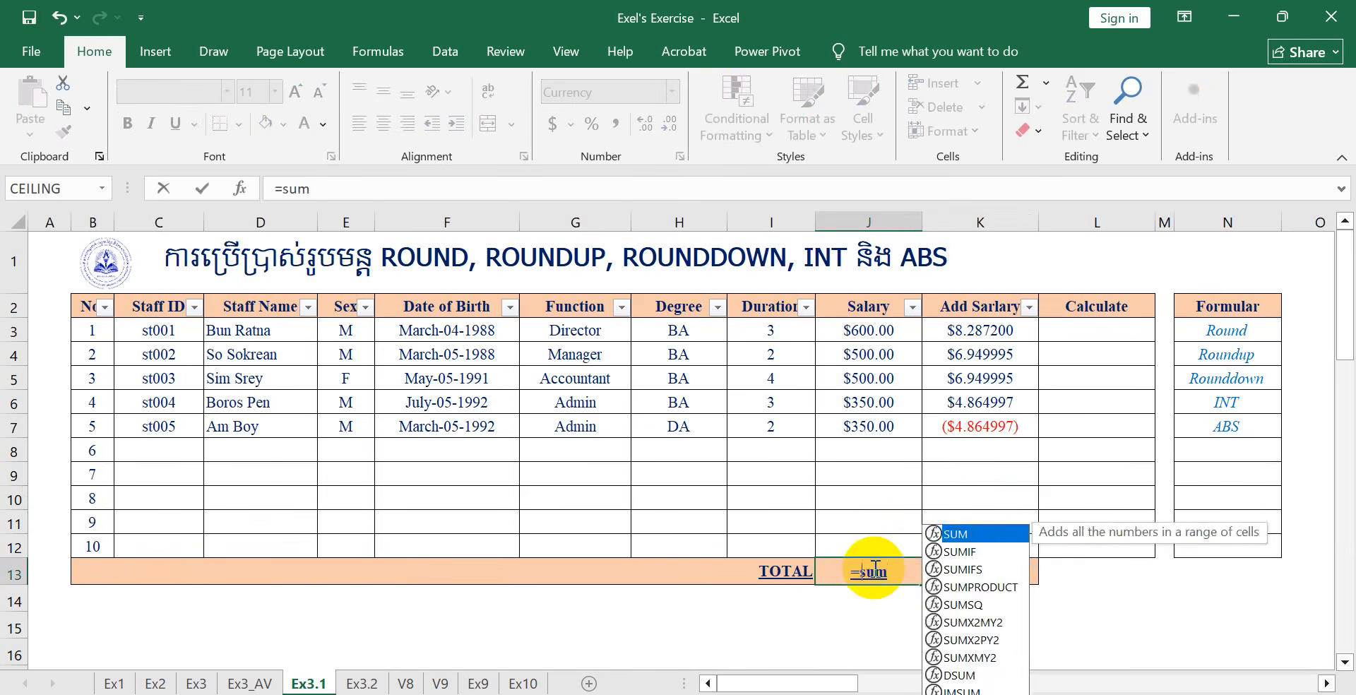
left_click_drag(868, 330, 857, 542)
key("Return")
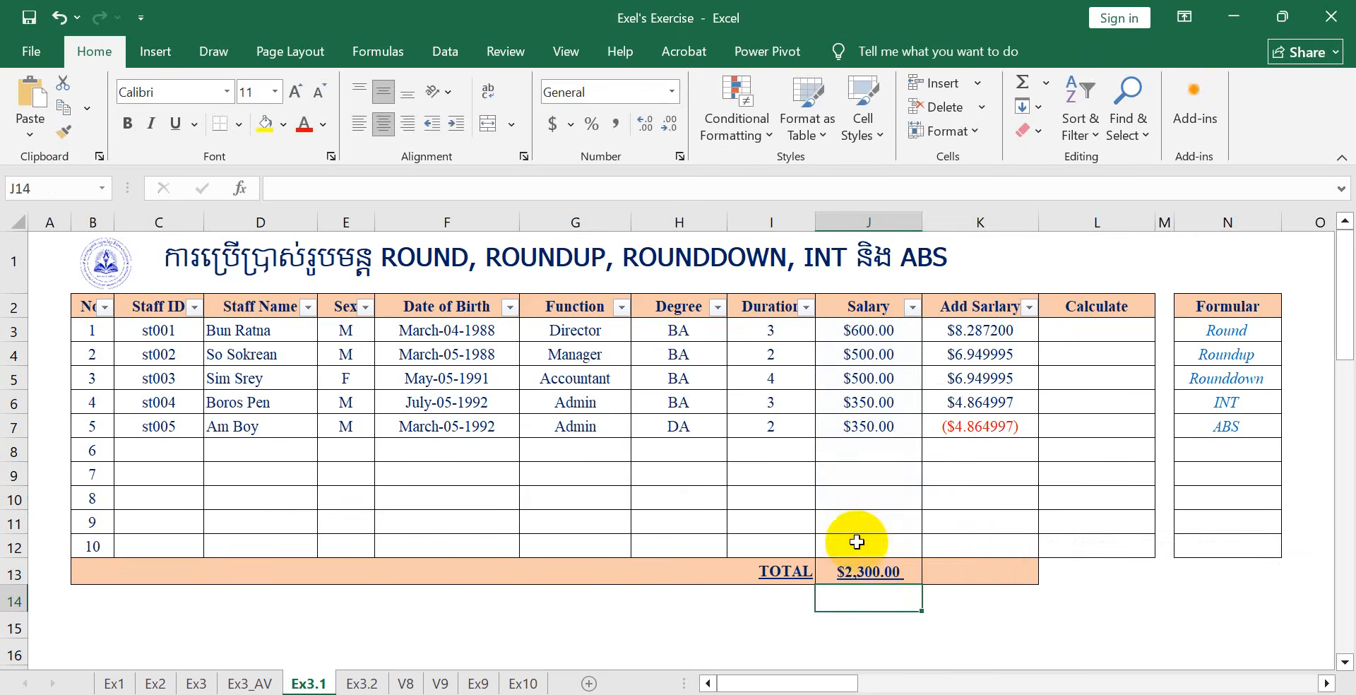
Total the Add Sarlary column in K13 with a SUM formula over K3:K12.
left_click(959, 576)
type("=Su")
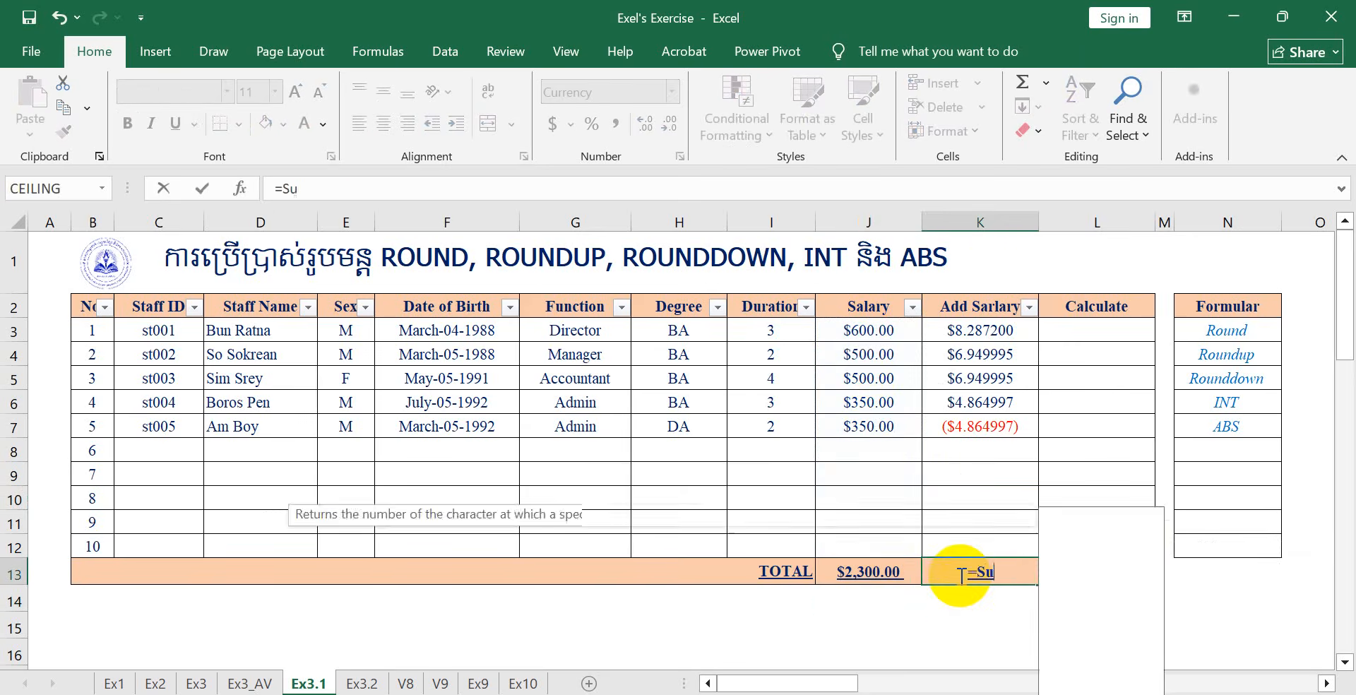
key("Tab")
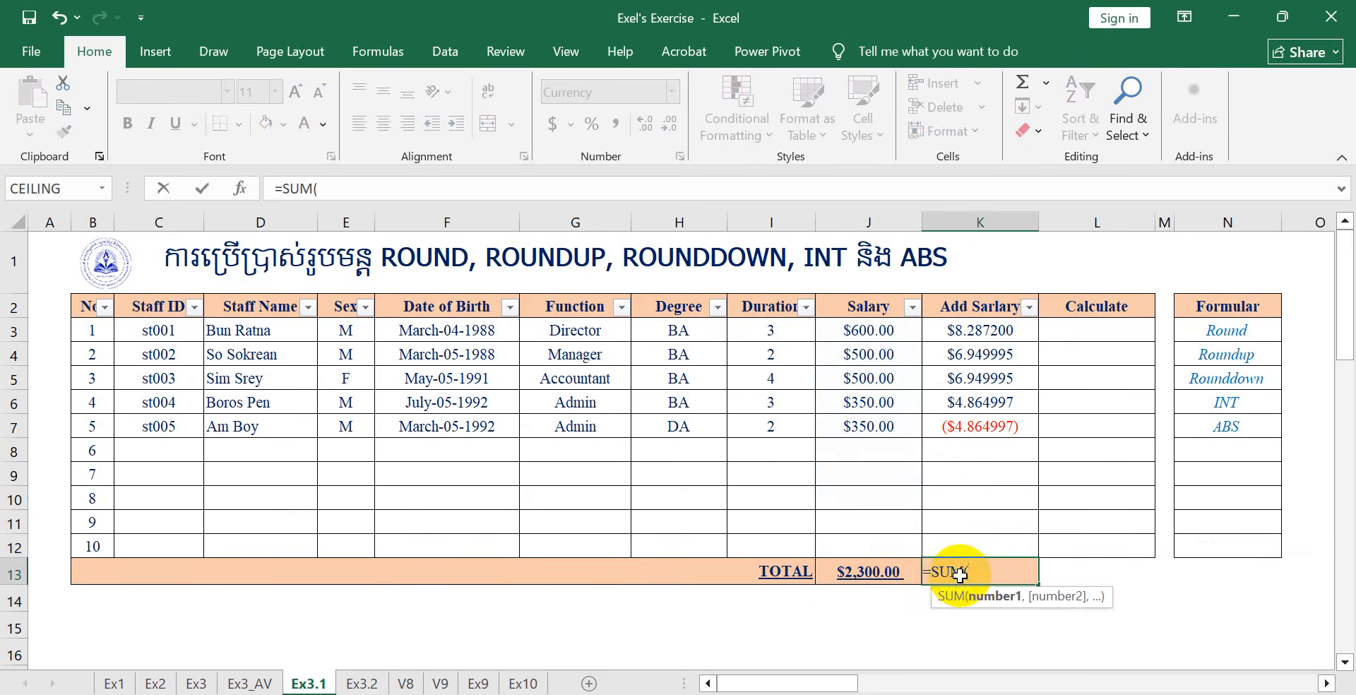
left_click_drag(973, 331, 968, 538)
key("Return")
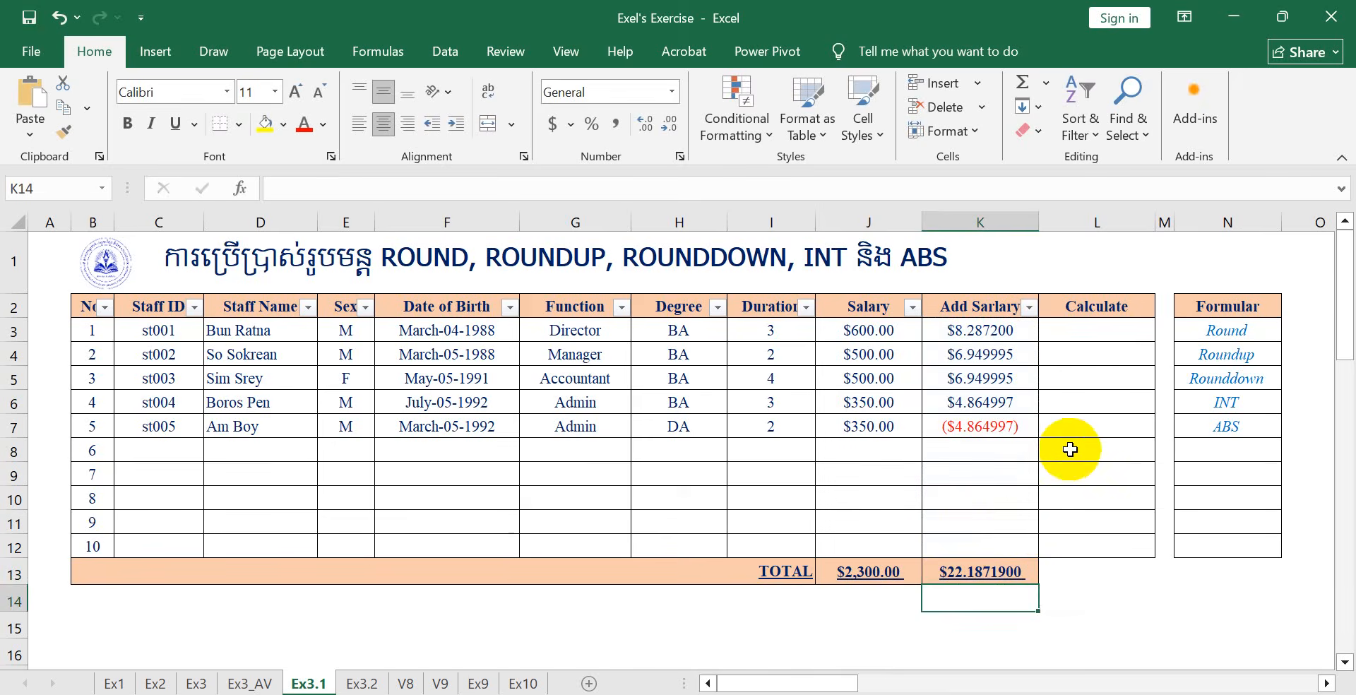
Enter =ROUND(K3,2) in L3 to round the first employee's added salary to two decimals.
left_click(1110, 336)
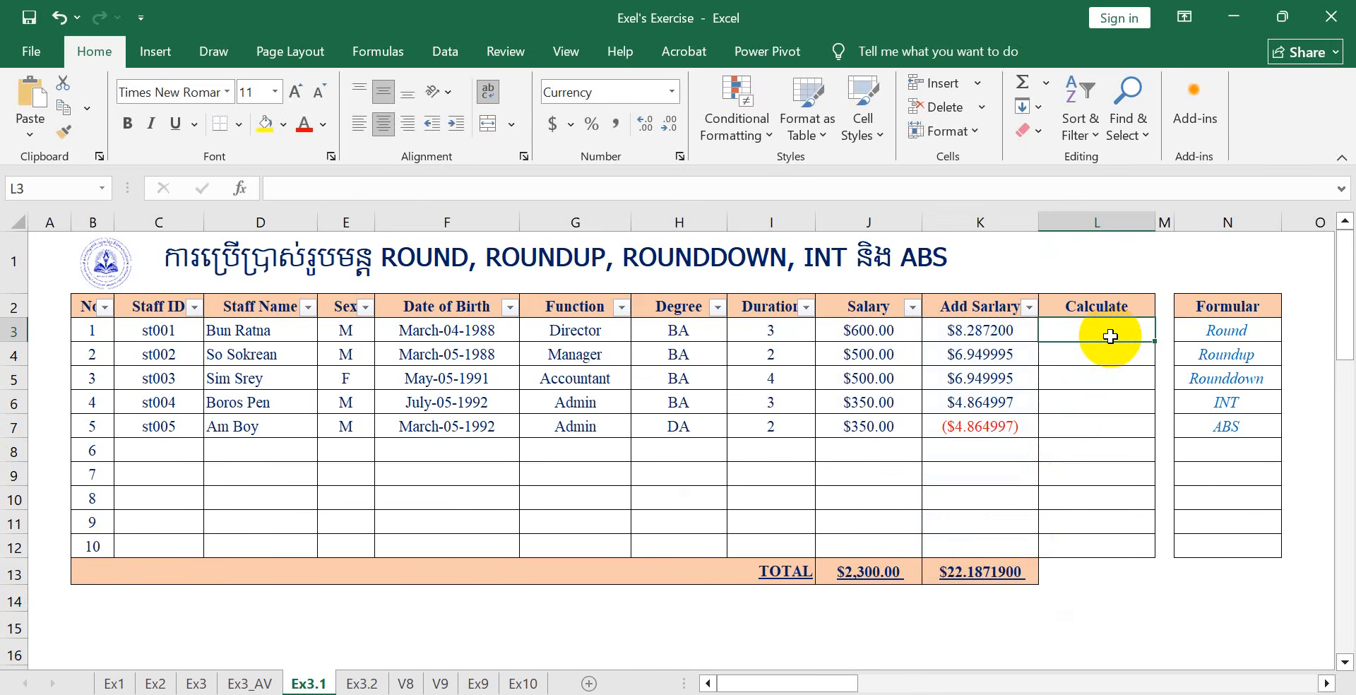
type("=")
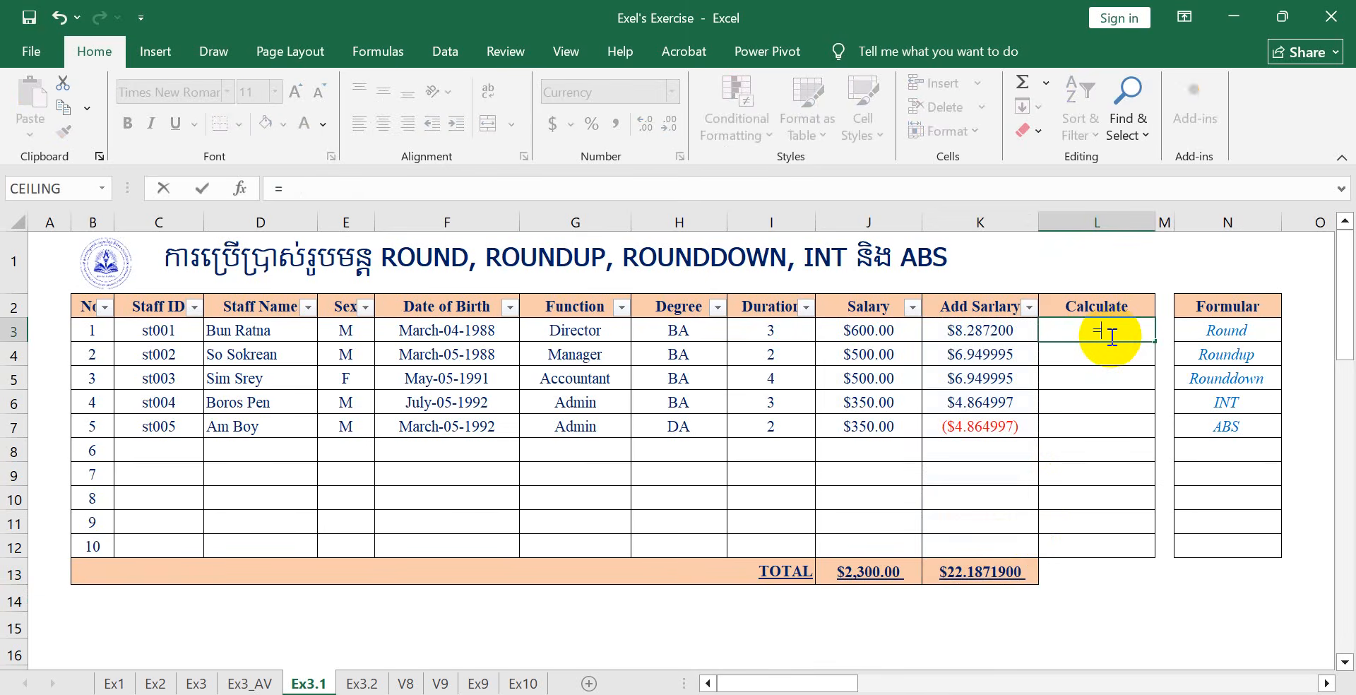
type("Rou")
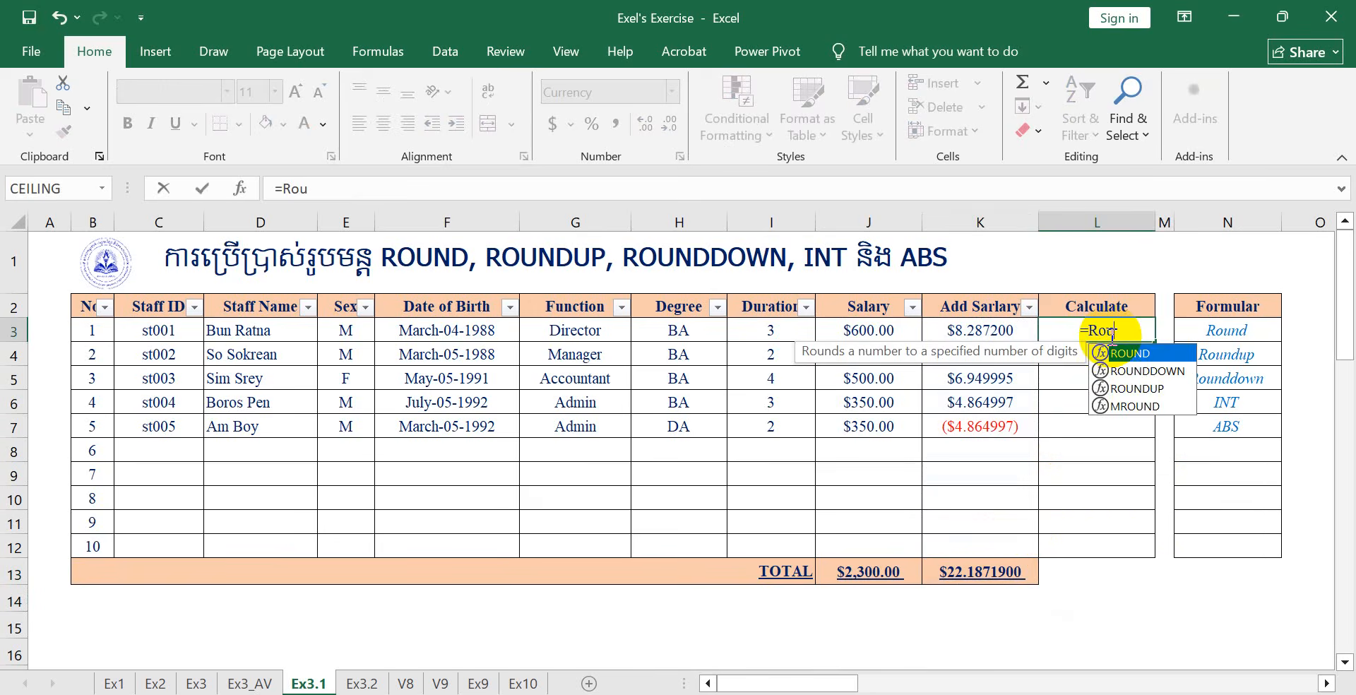
double_click(1131, 353)
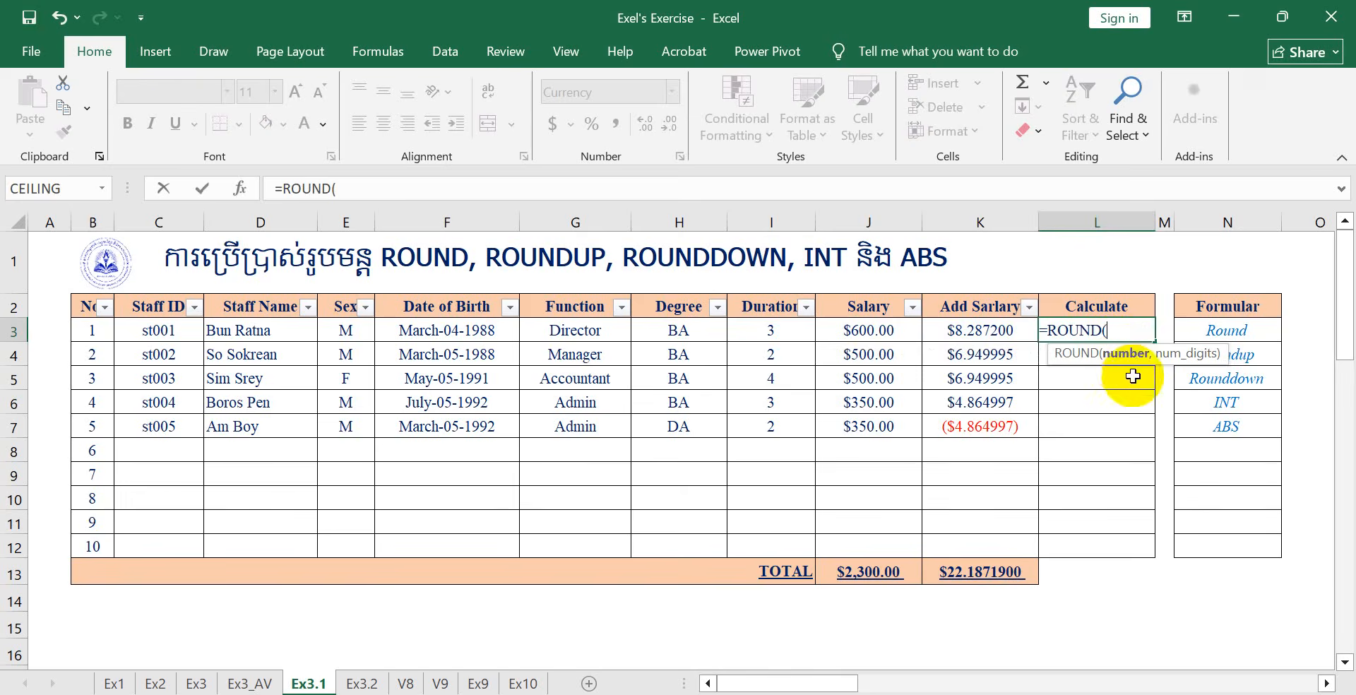
left_click(980, 335)
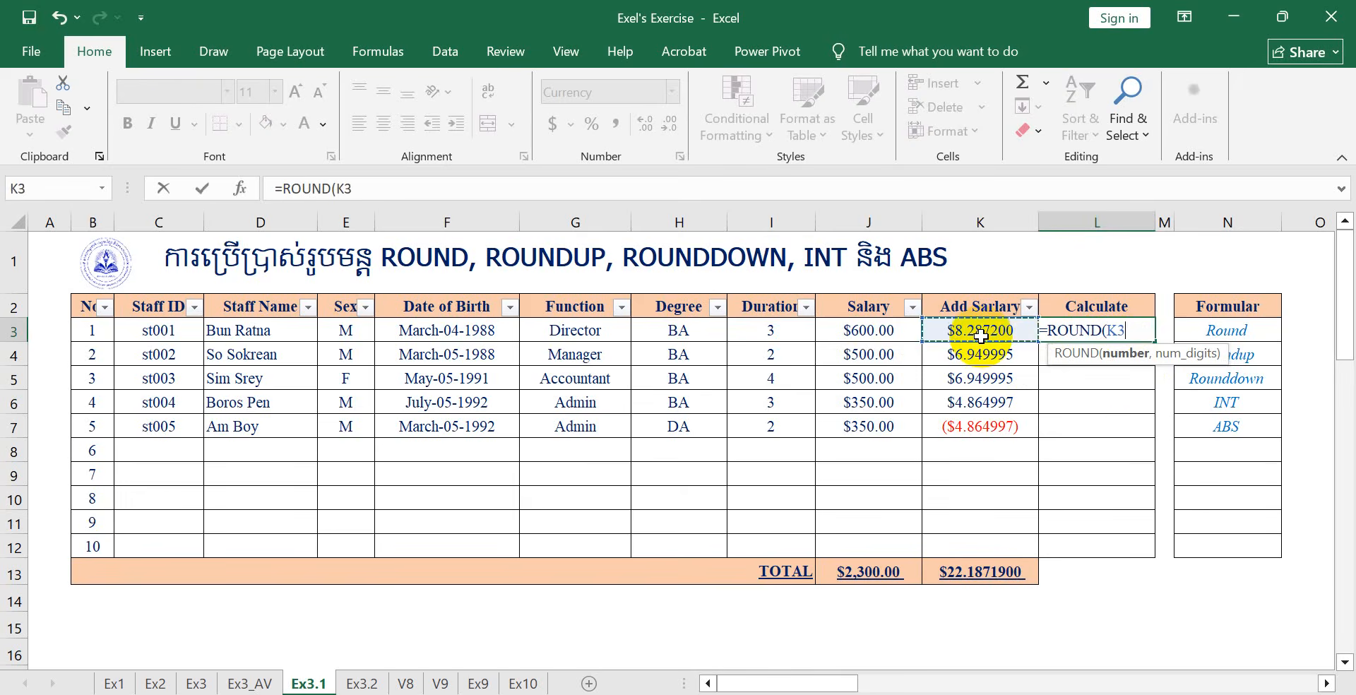
type(",")
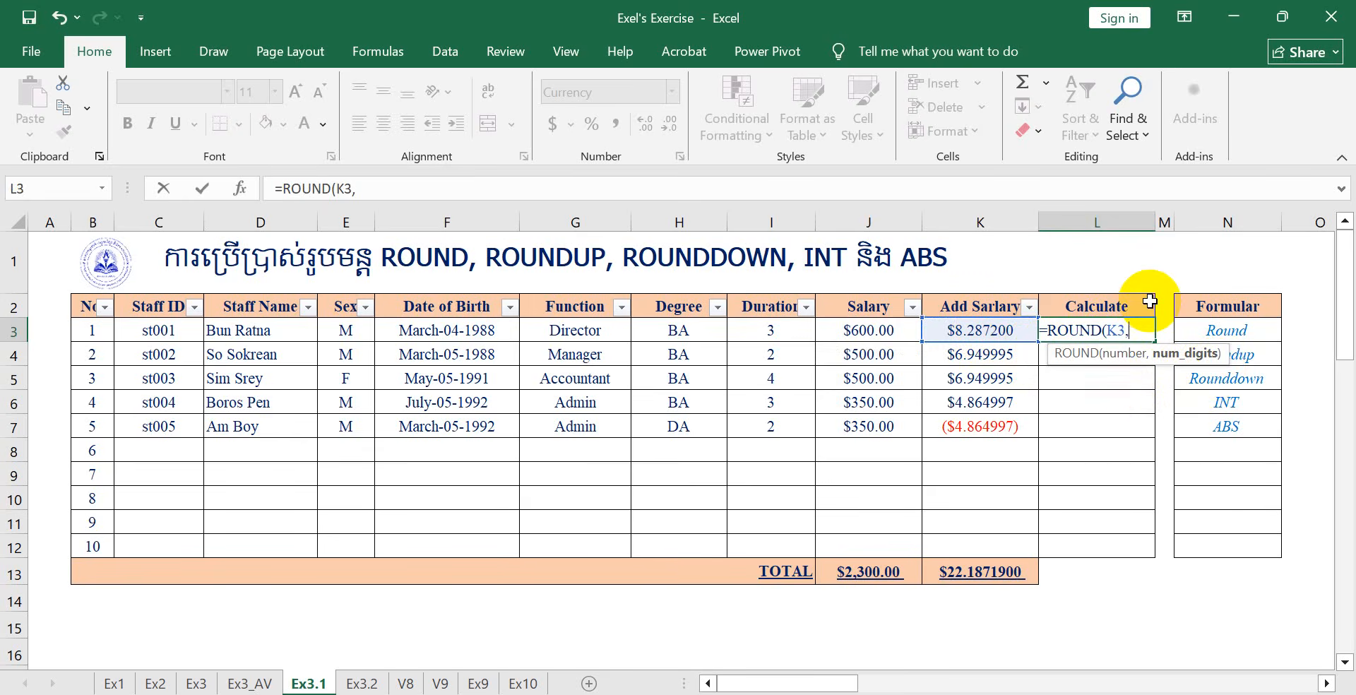
type(")")
key("Return")
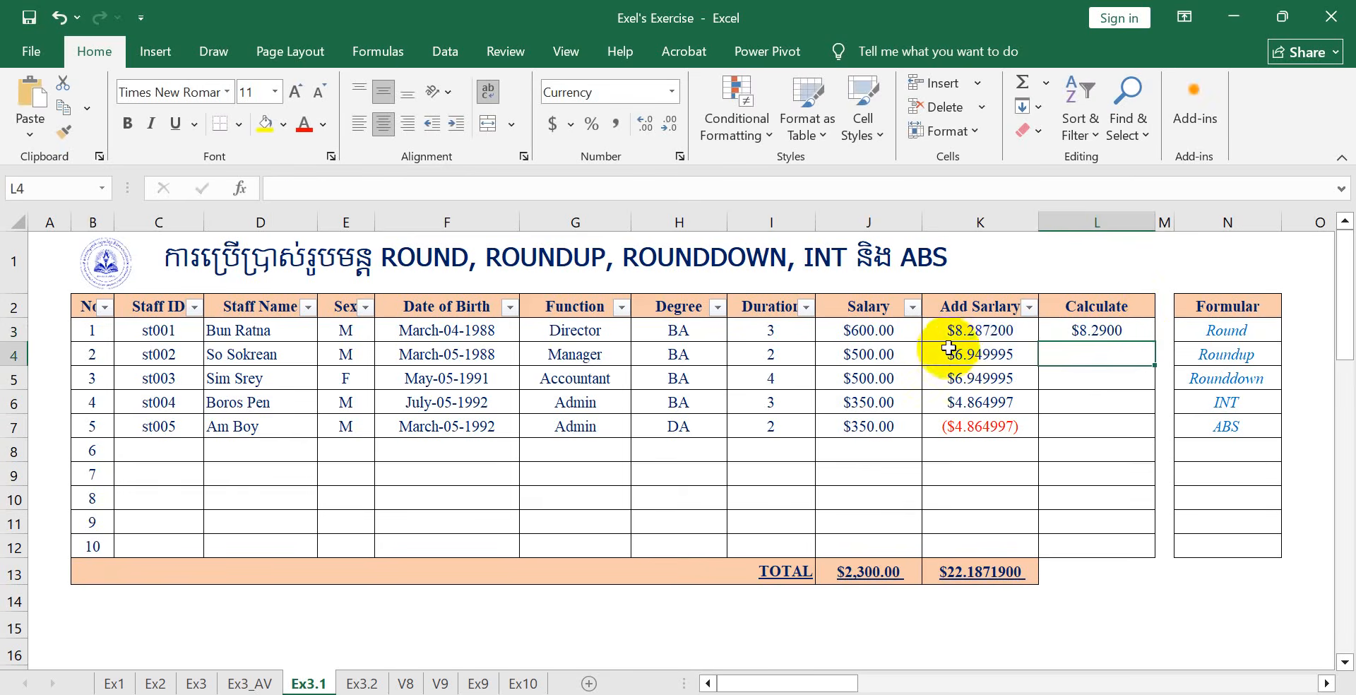
left_click(980, 332)
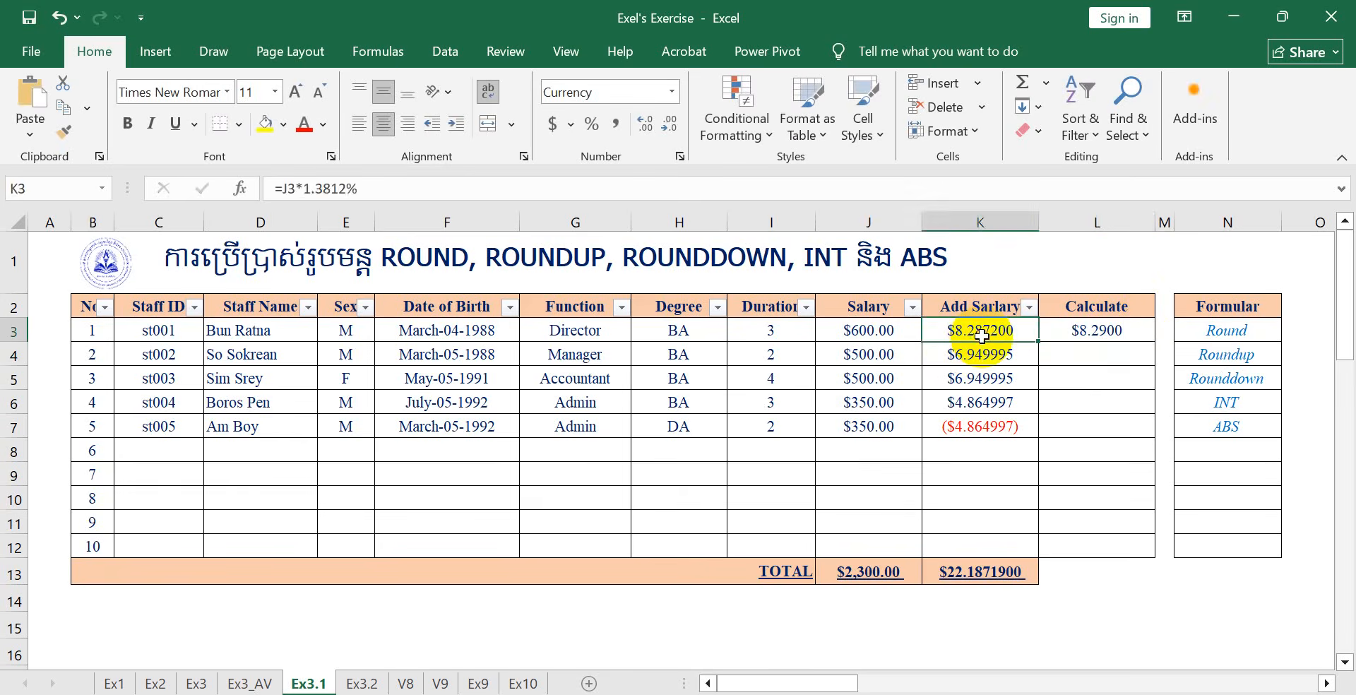
left_click(1070, 332)
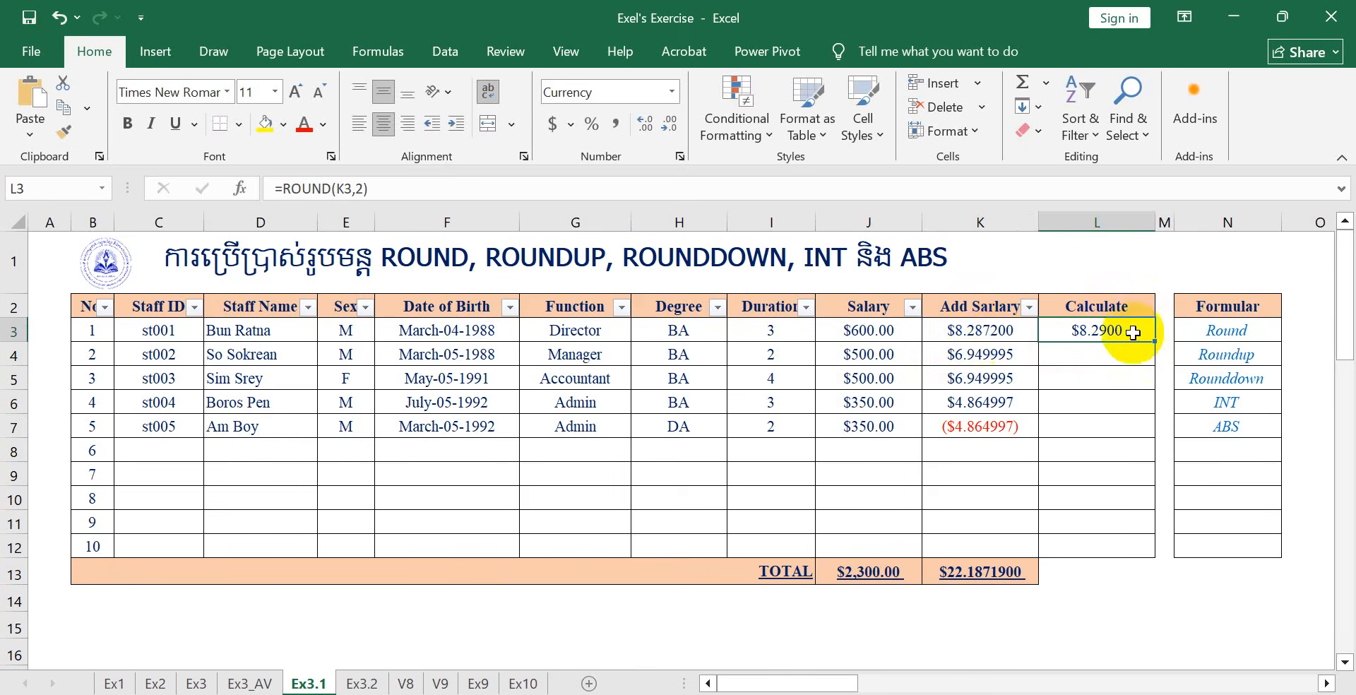
left_click(987, 338)
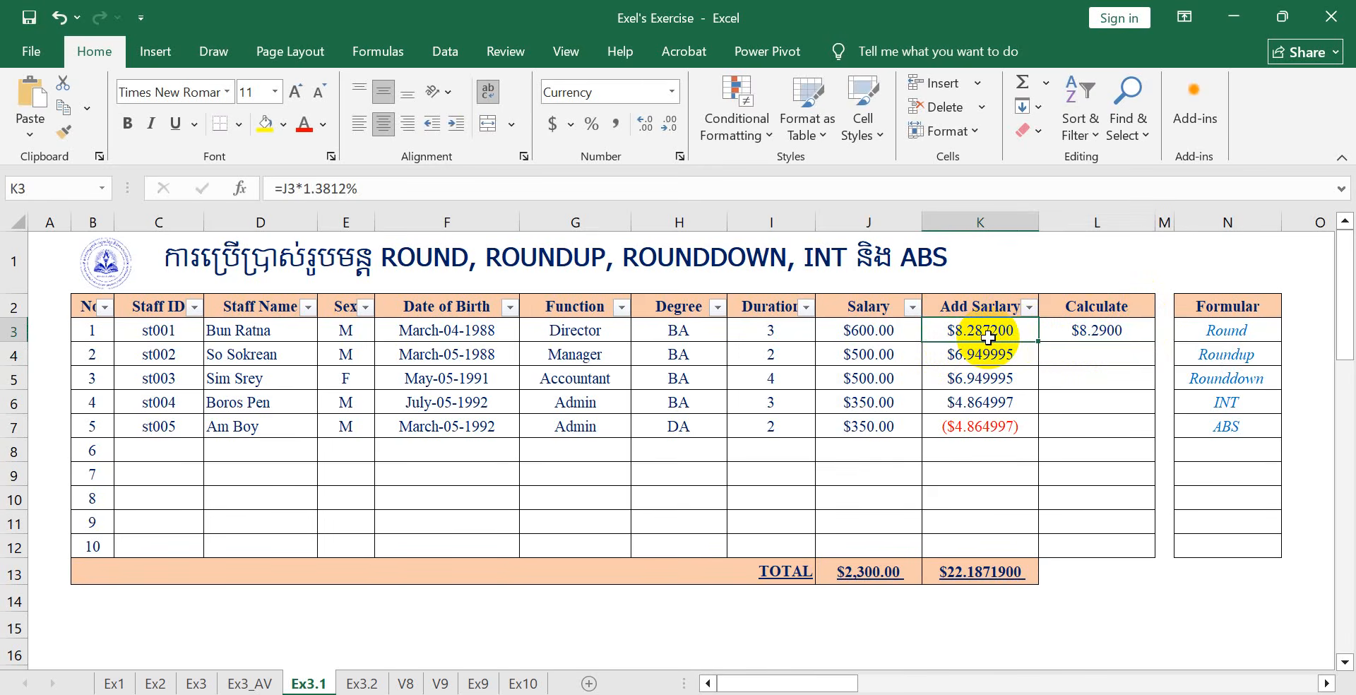
Change the number of digits in the L3 ROUND formula to 3.
left_click(1067, 331)
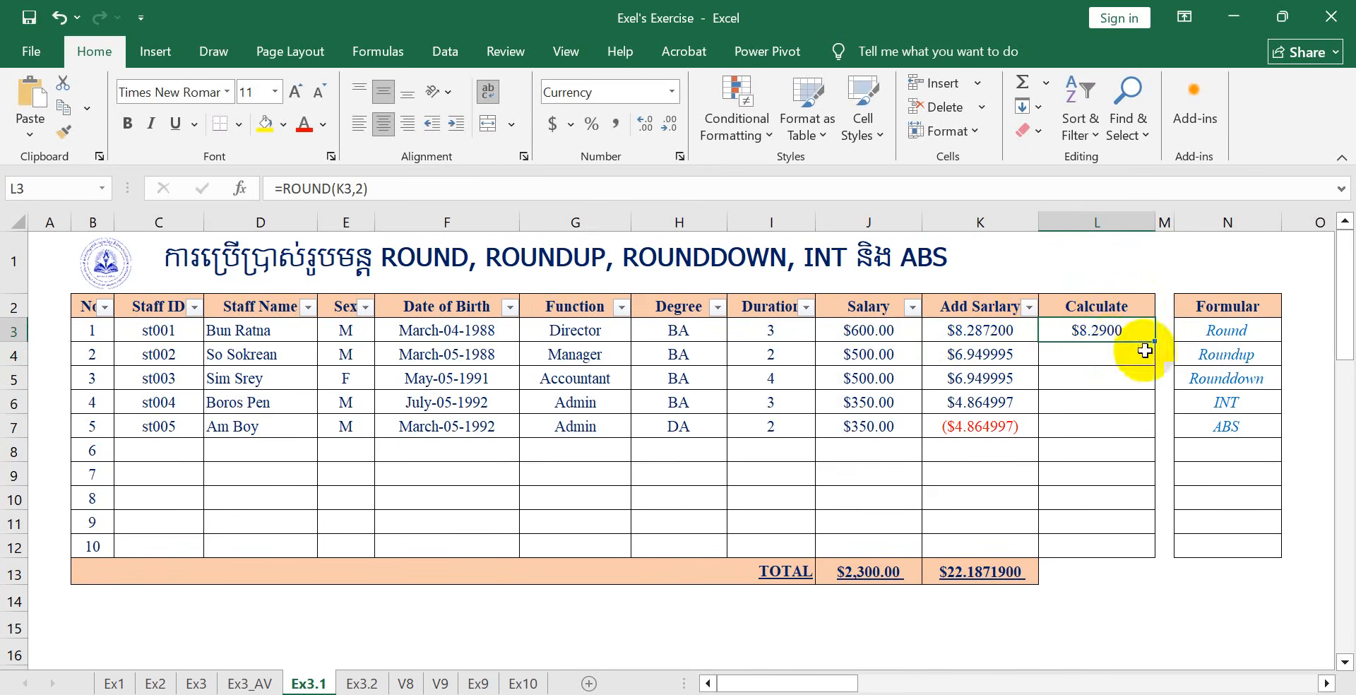
double_click(1126, 330)
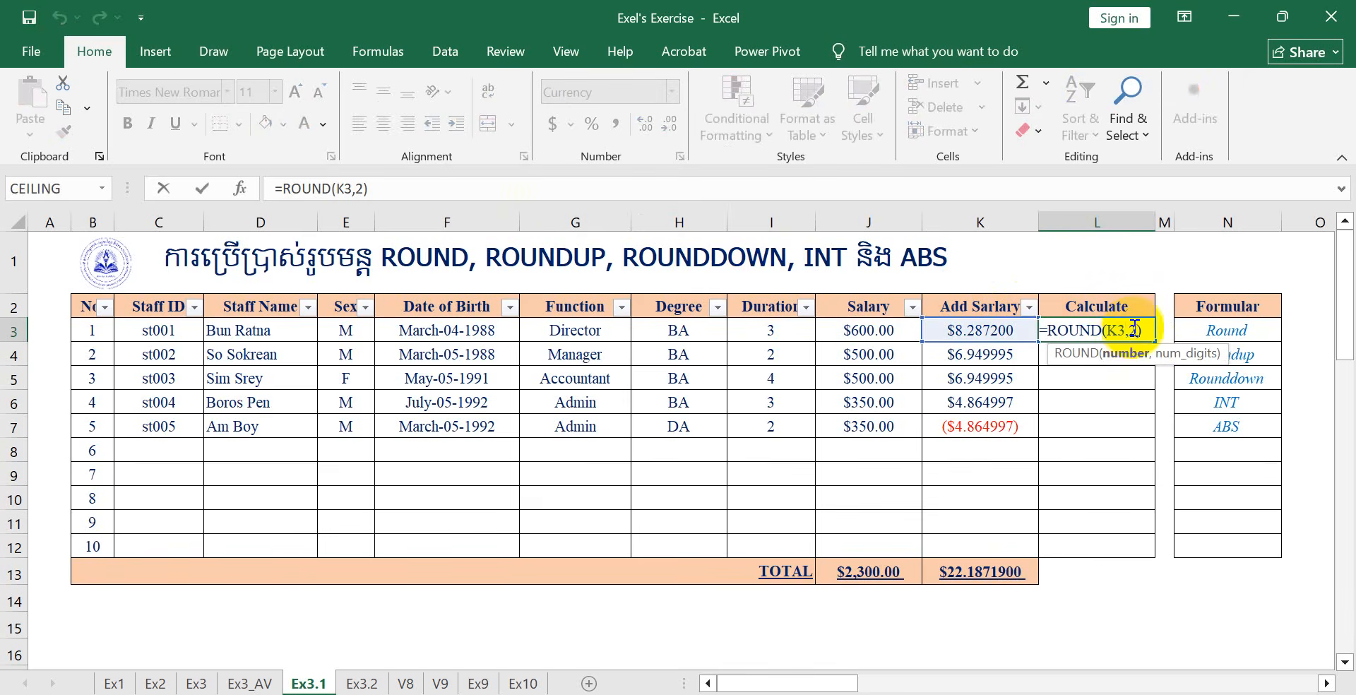
left_click(1134, 330)
key("BackSpace")
type("3")
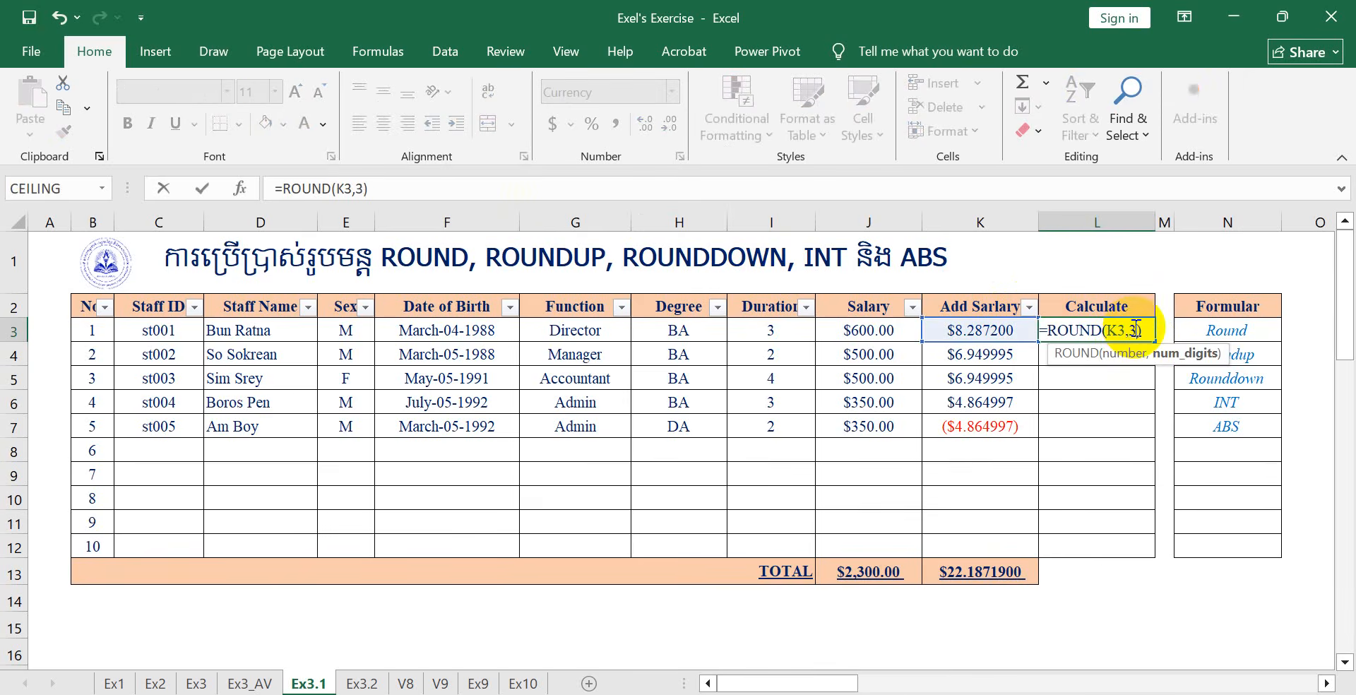
key("Return")
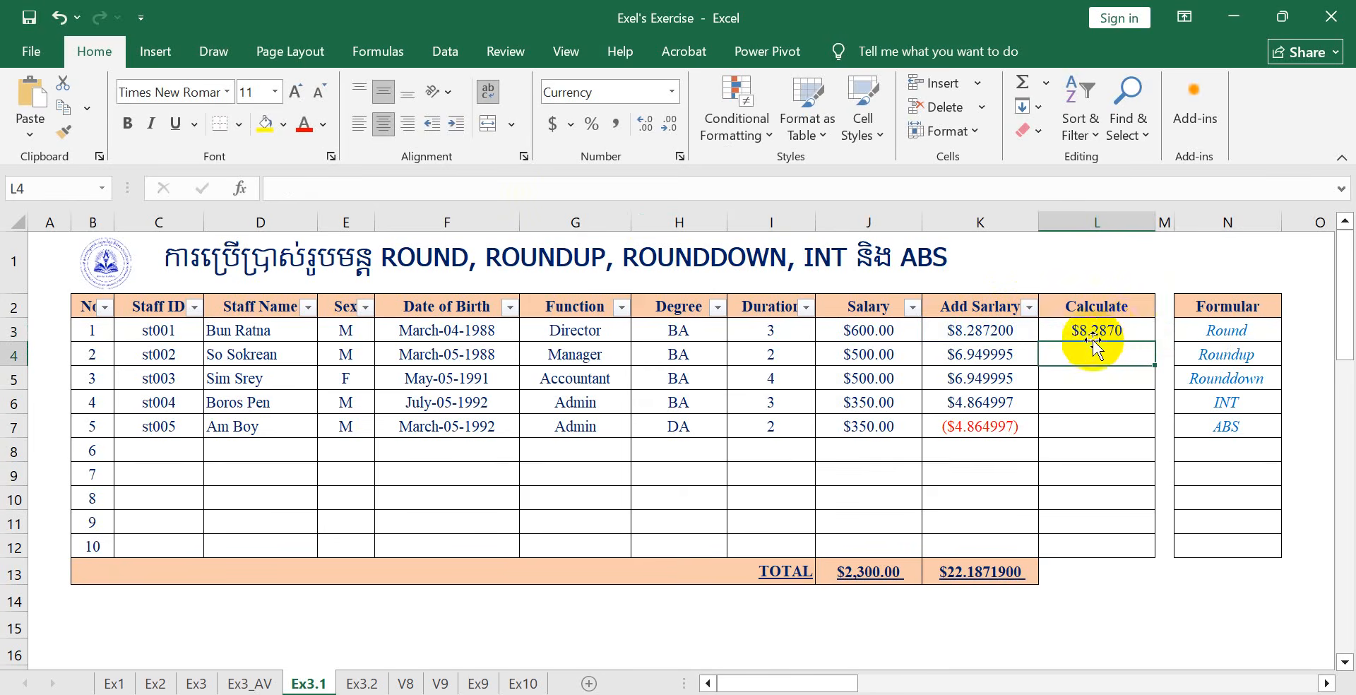
Edit the L3 formula to =ROUND(K3,1) so it rounds to one decimal.
left_click(1130, 330)
double_click(1130, 330)
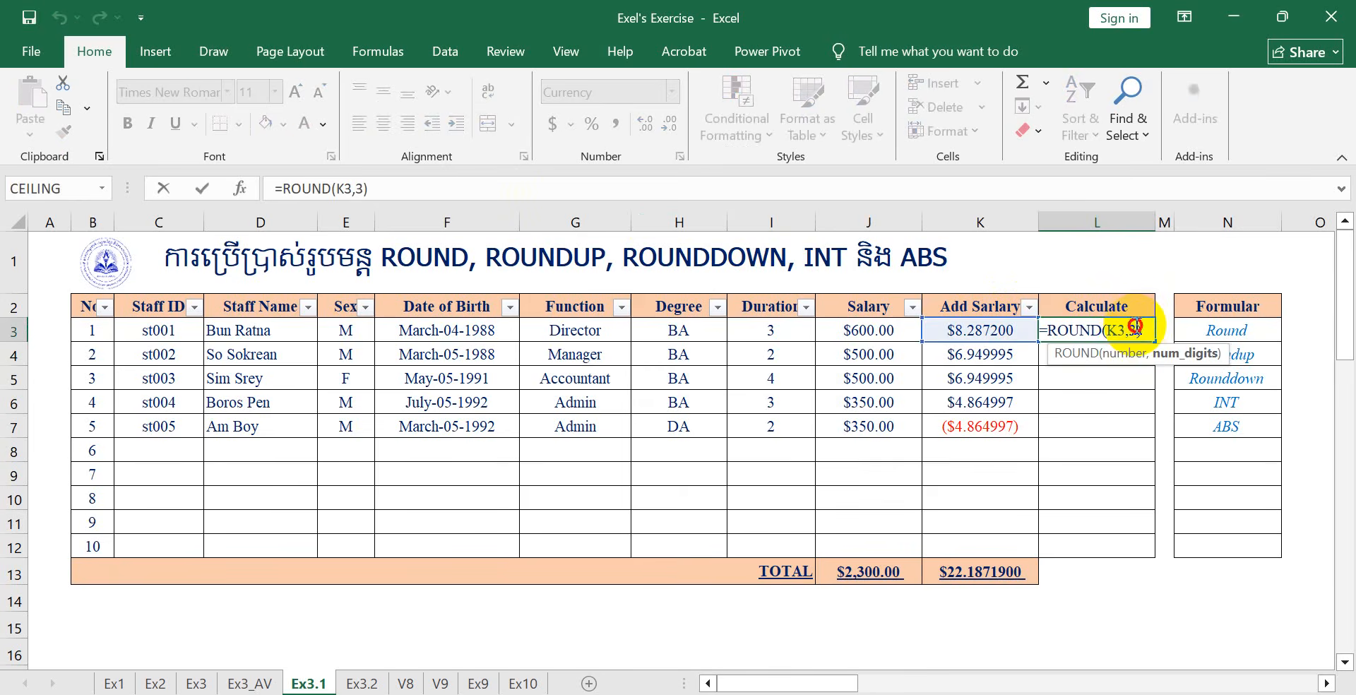
key("BackSpace")
type("1")
key("ctrl+Return")
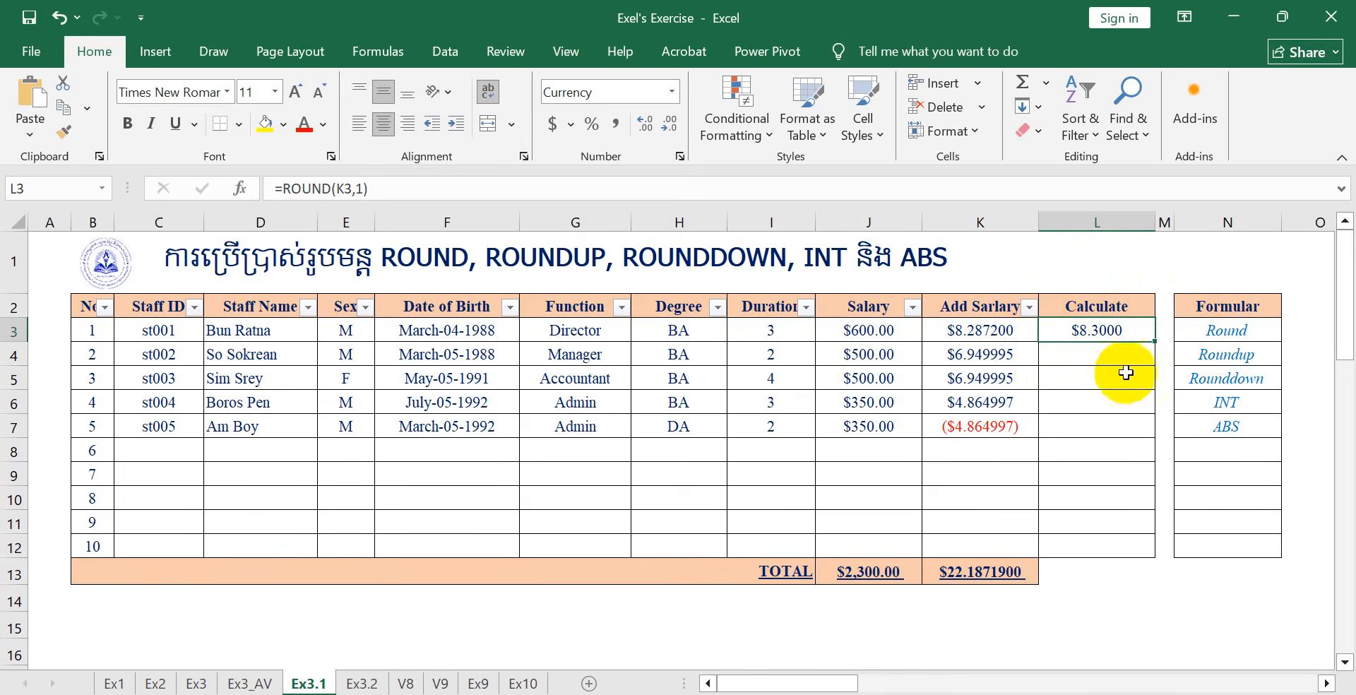
Enter =ROUNDUP(K4,0) in L4 to round the second employee's added salary up to a whole number.
left_click(1108, 356)
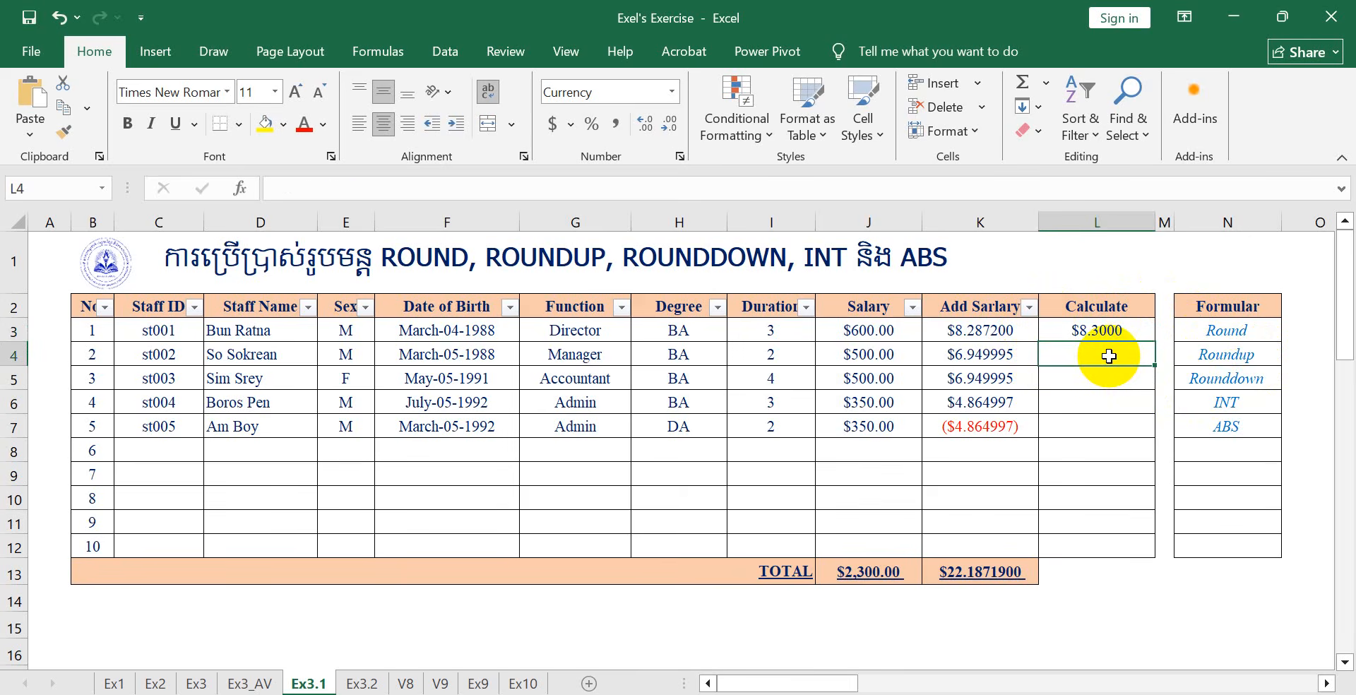
type("=")
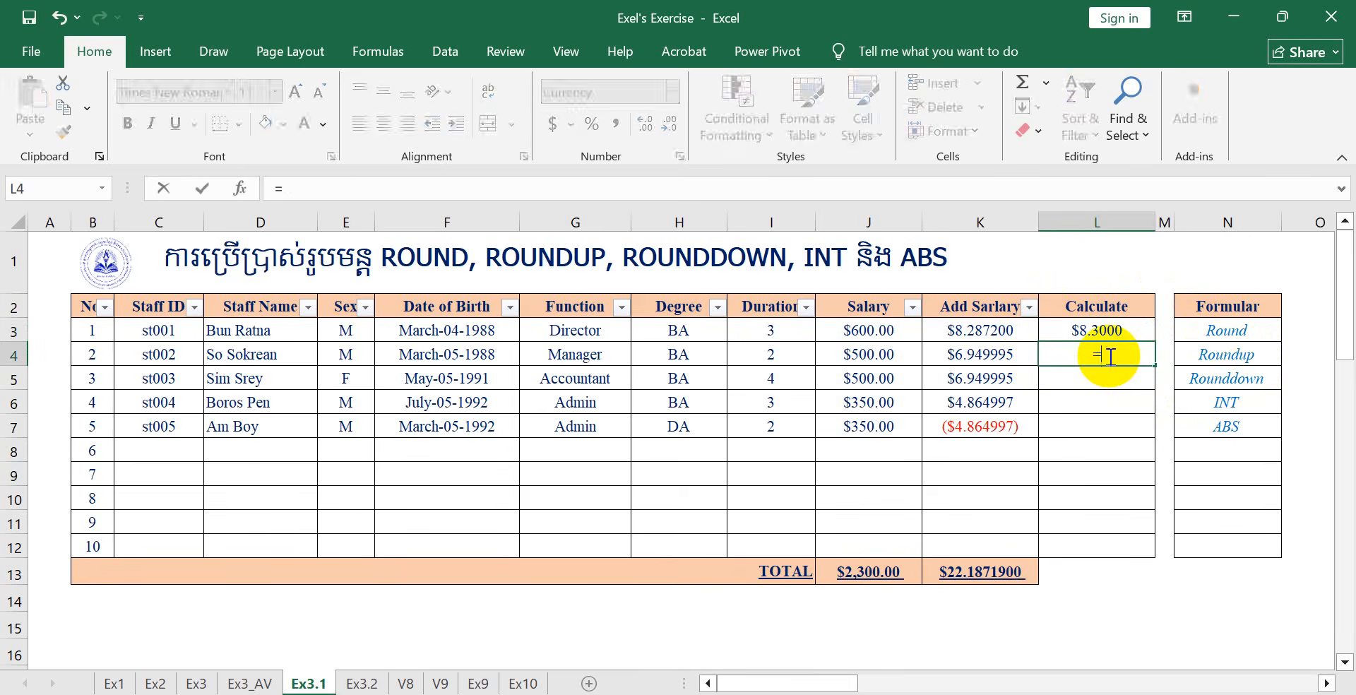
type("Roun")
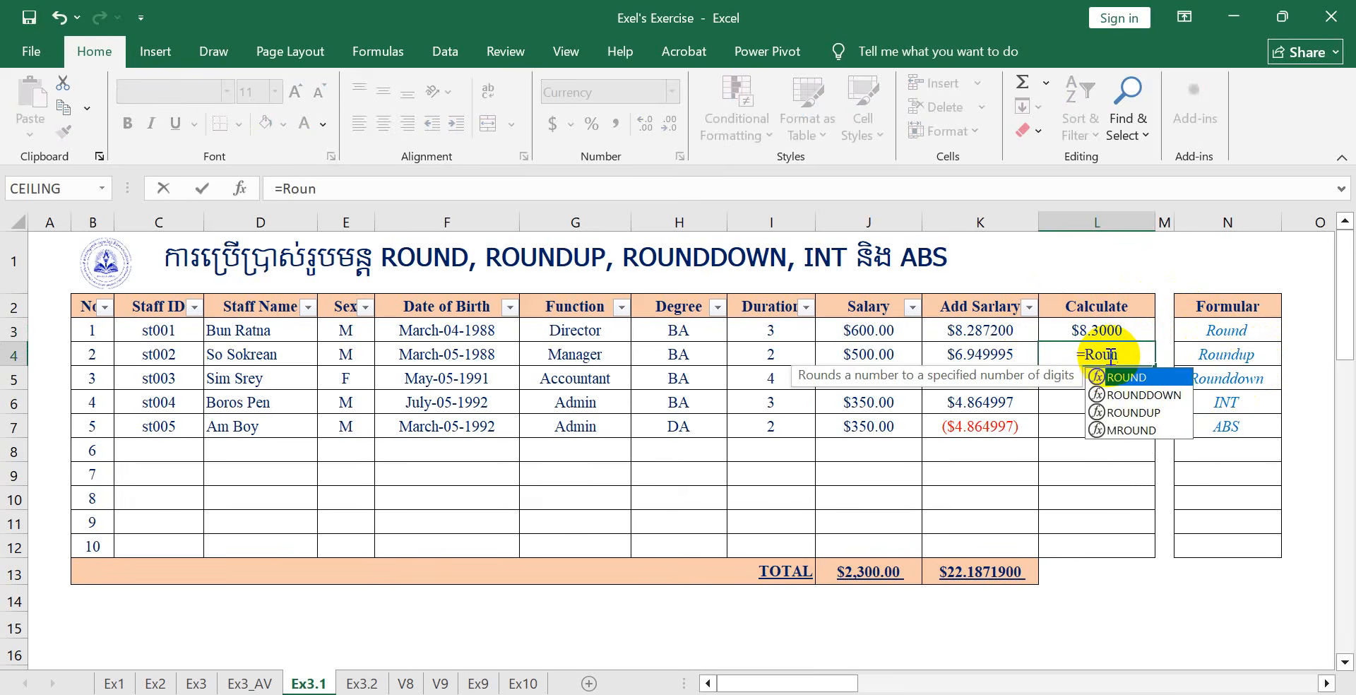
double_click(1161, 414)
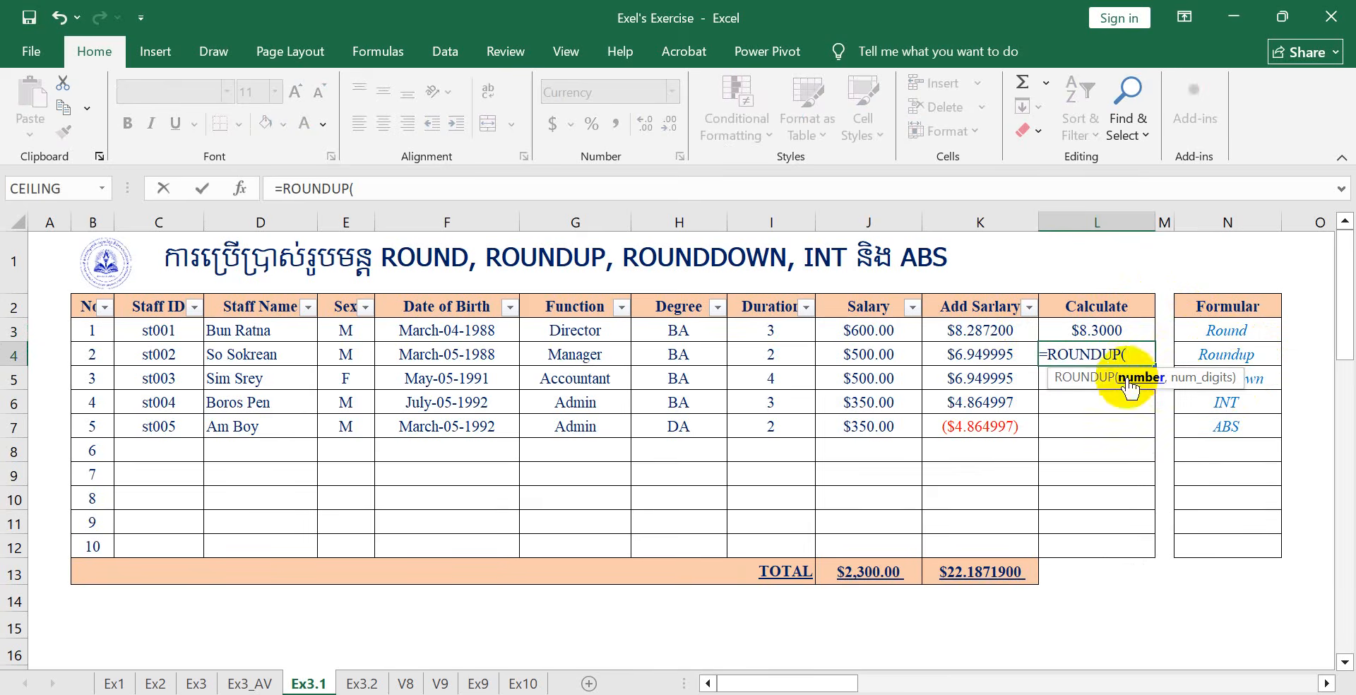
left_click(1005, 353)
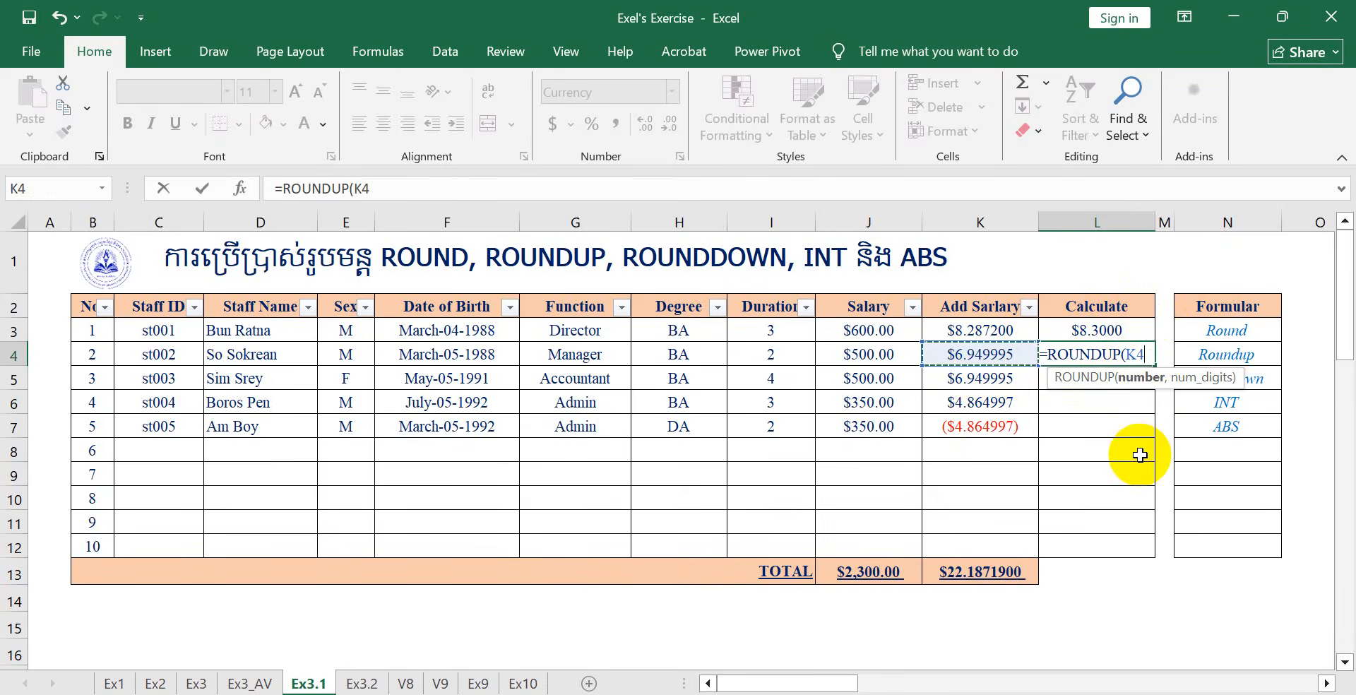
type(",")
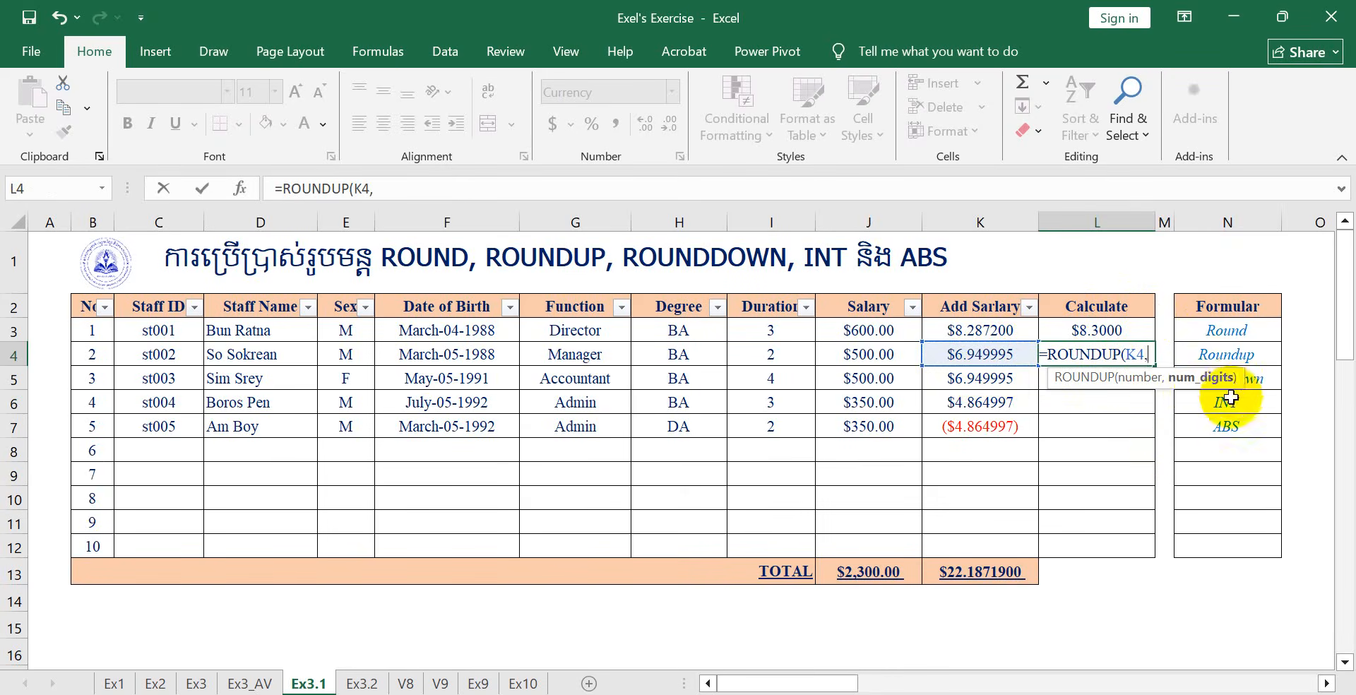
type("0")
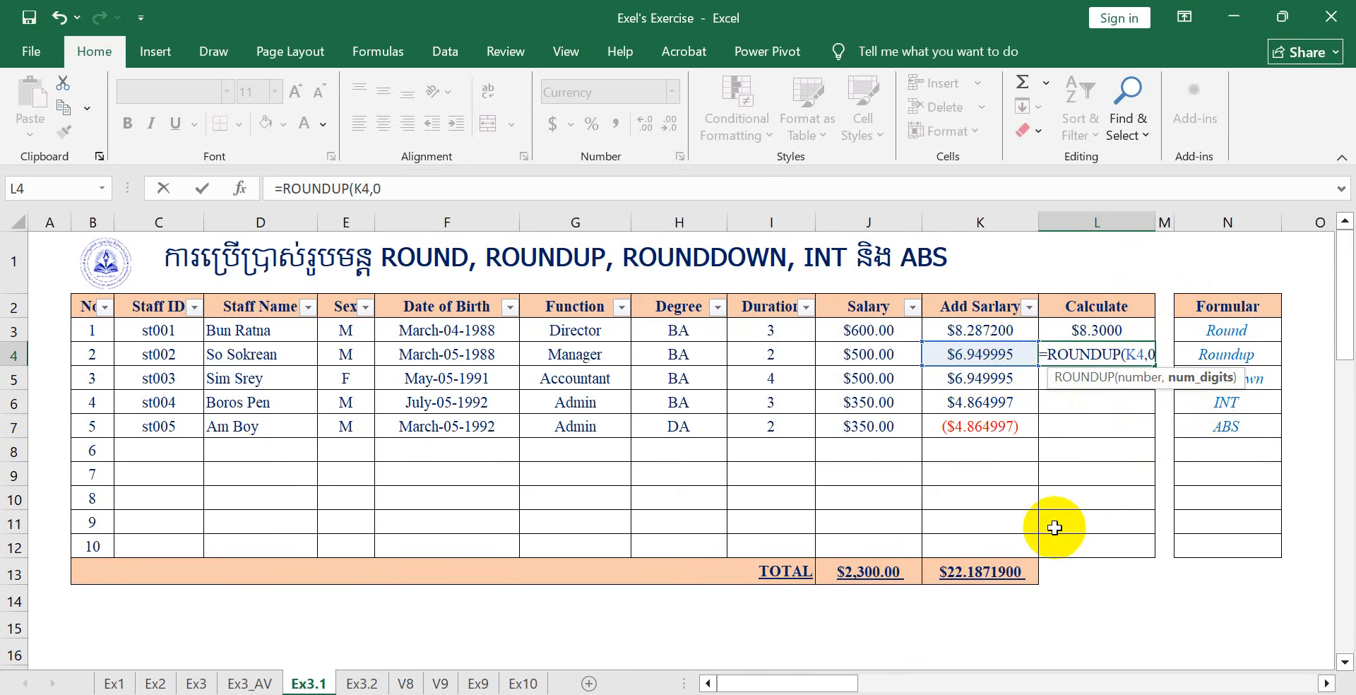
type(")")
key("Return")
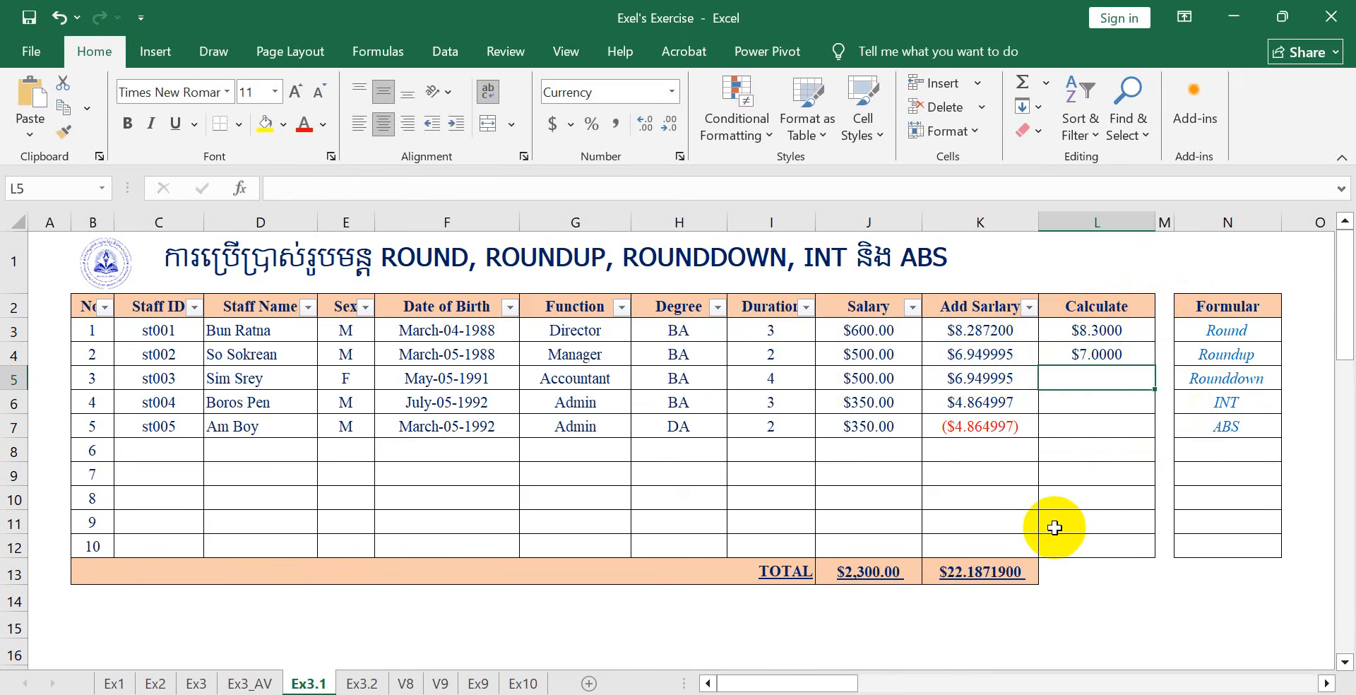
left_click(1087, 353)
left_click(966, 354)
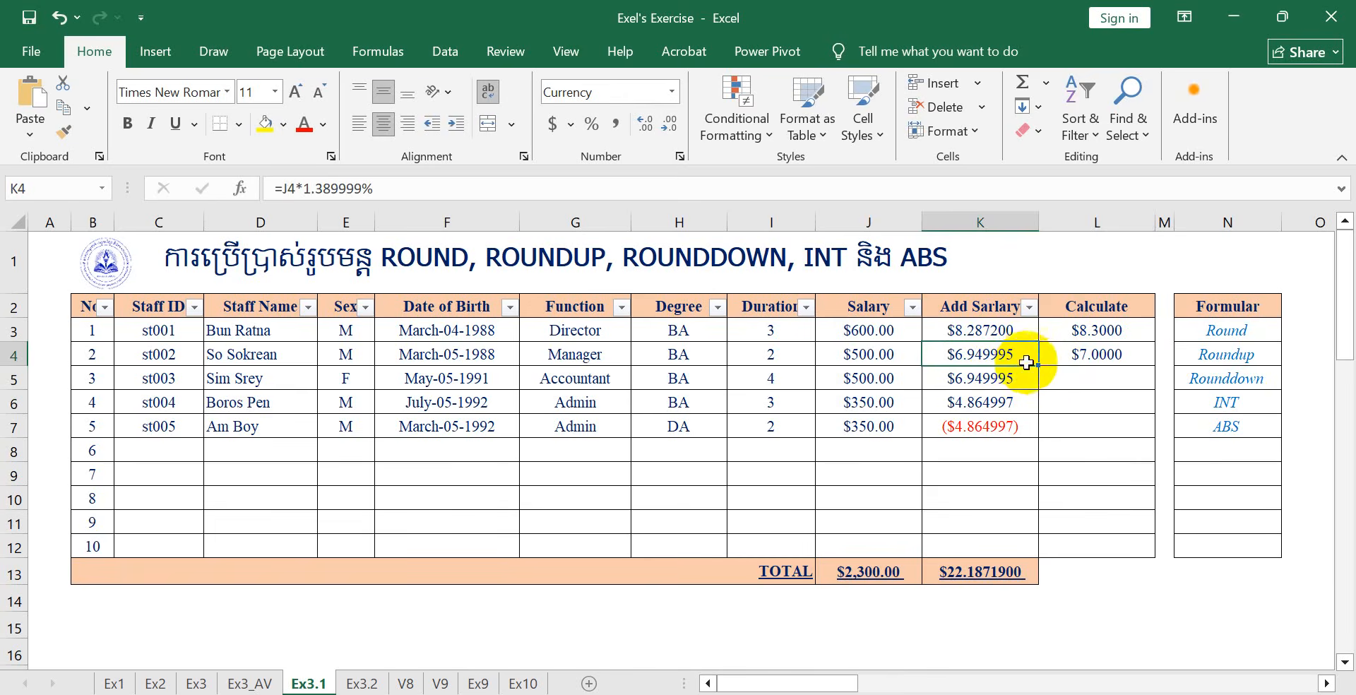
Examine the ROUNDUP formula in L4 and leave it as it is.
left_click(1108, 357)
double_click(1109, 356)
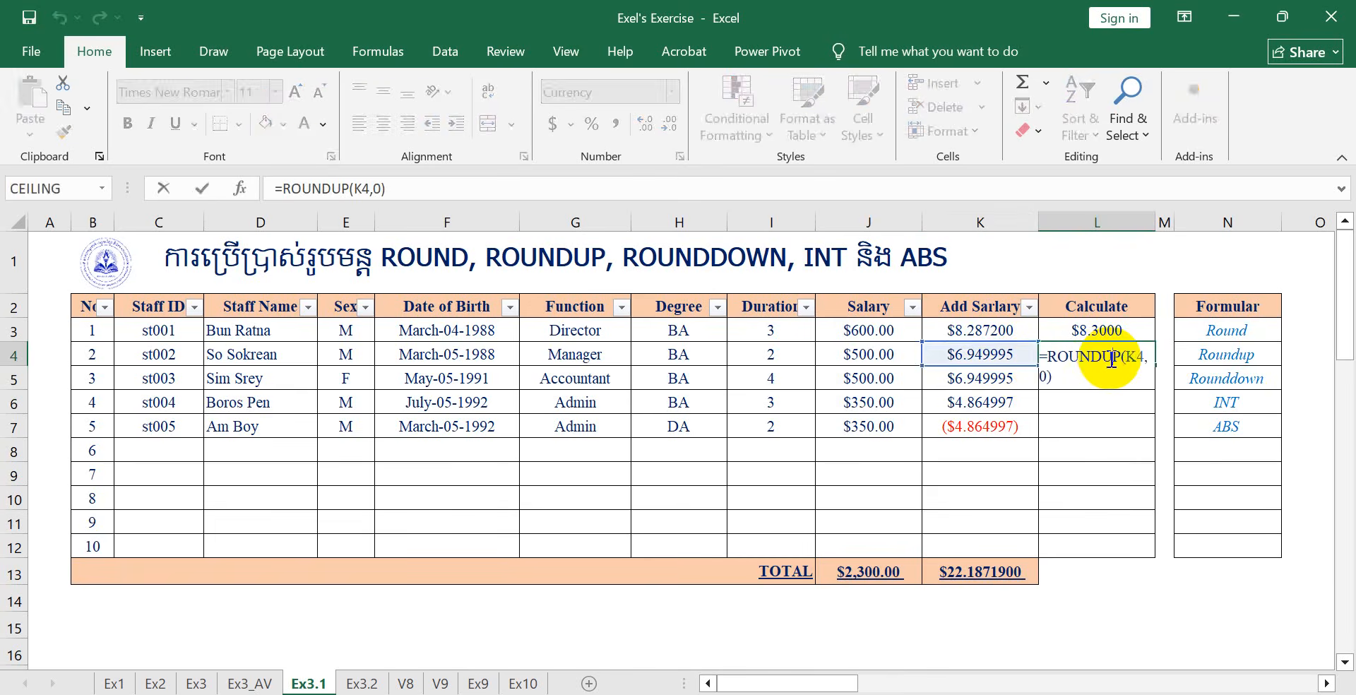
key("Return")
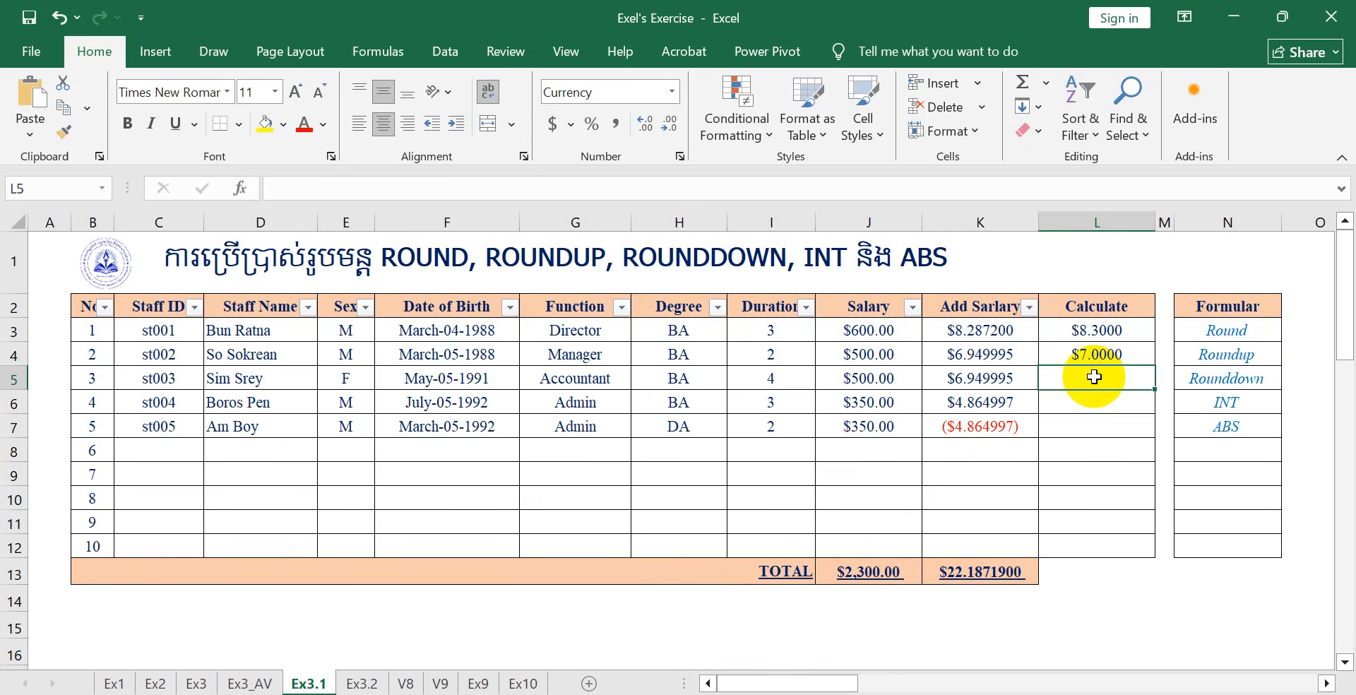
Enter =ROUNDDOWN(K5,0) in L5 to round the third employee's added salary down to a whole number.
type("=Rou")
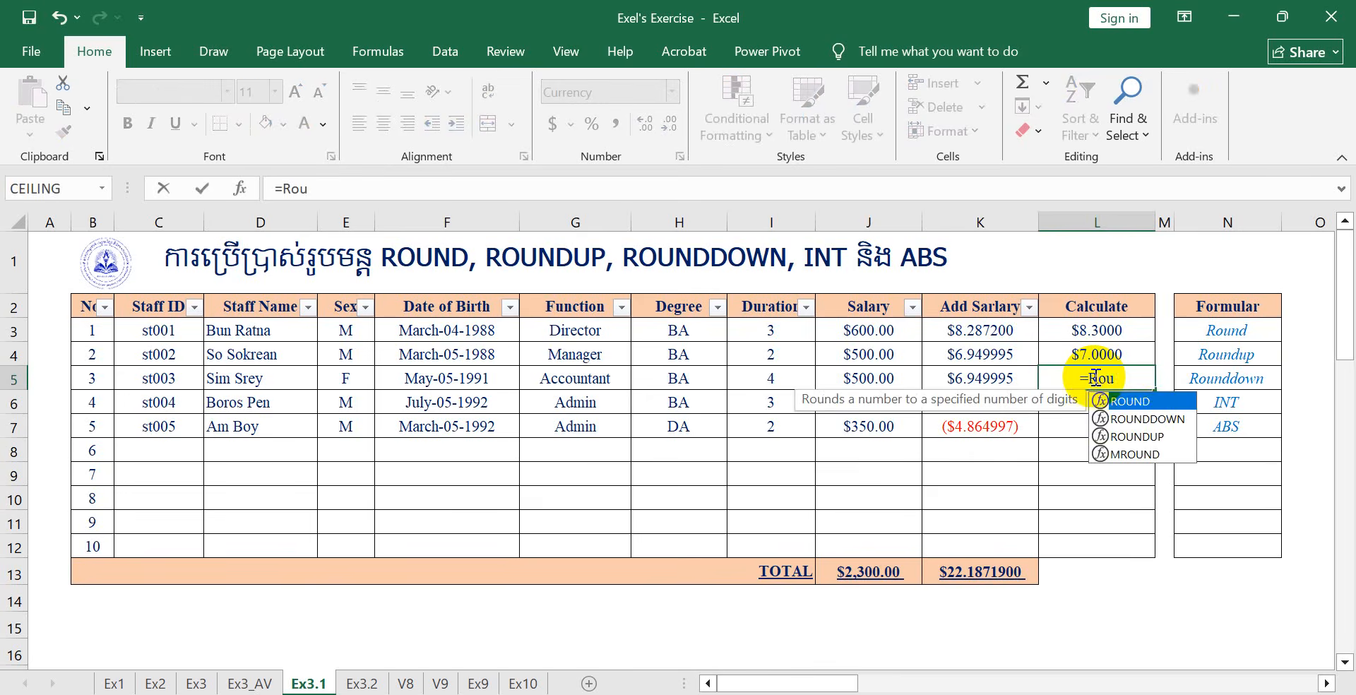
left_click(1169, 420)
double_click(1168, 420)
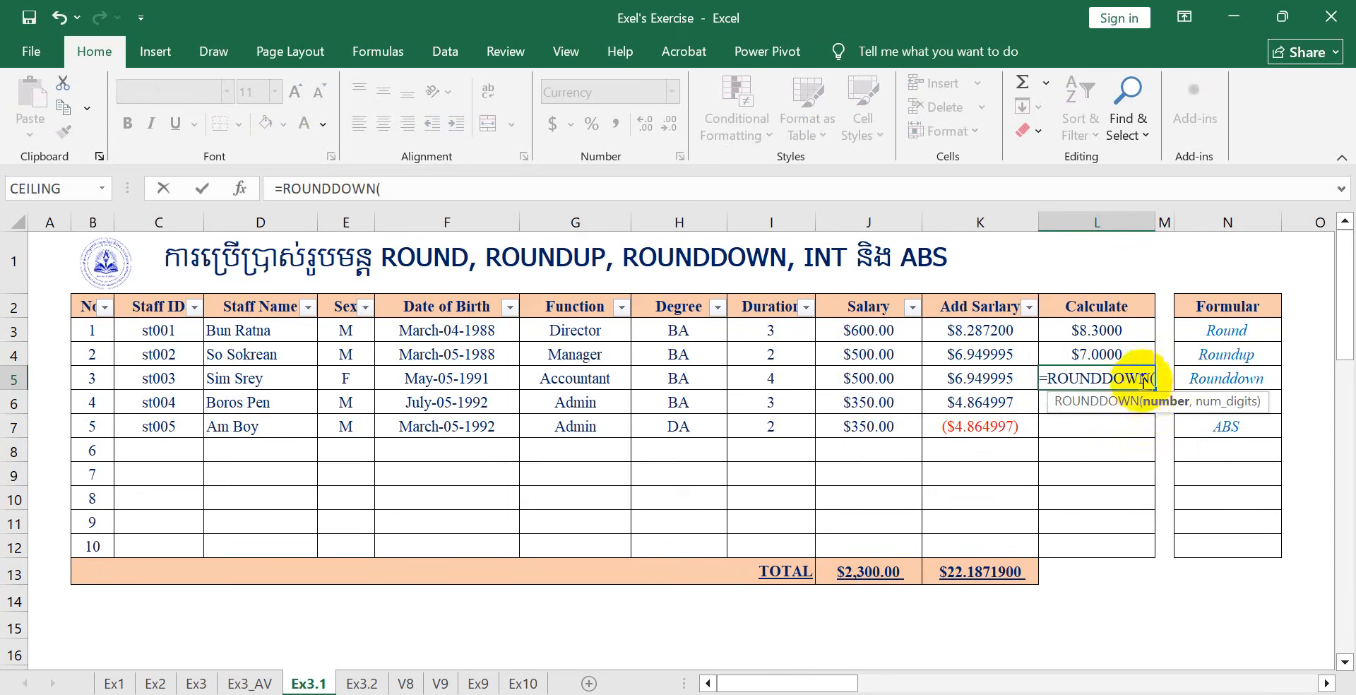
left_click(1015, 379)
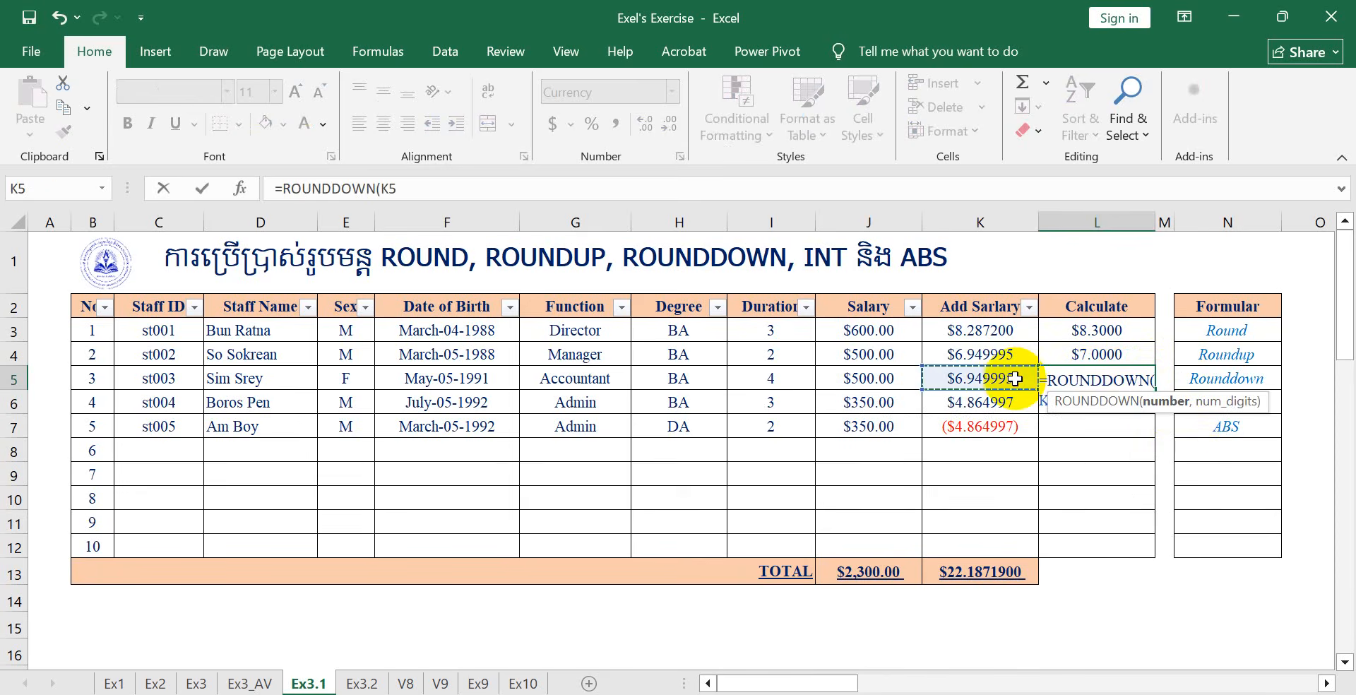
type(",")
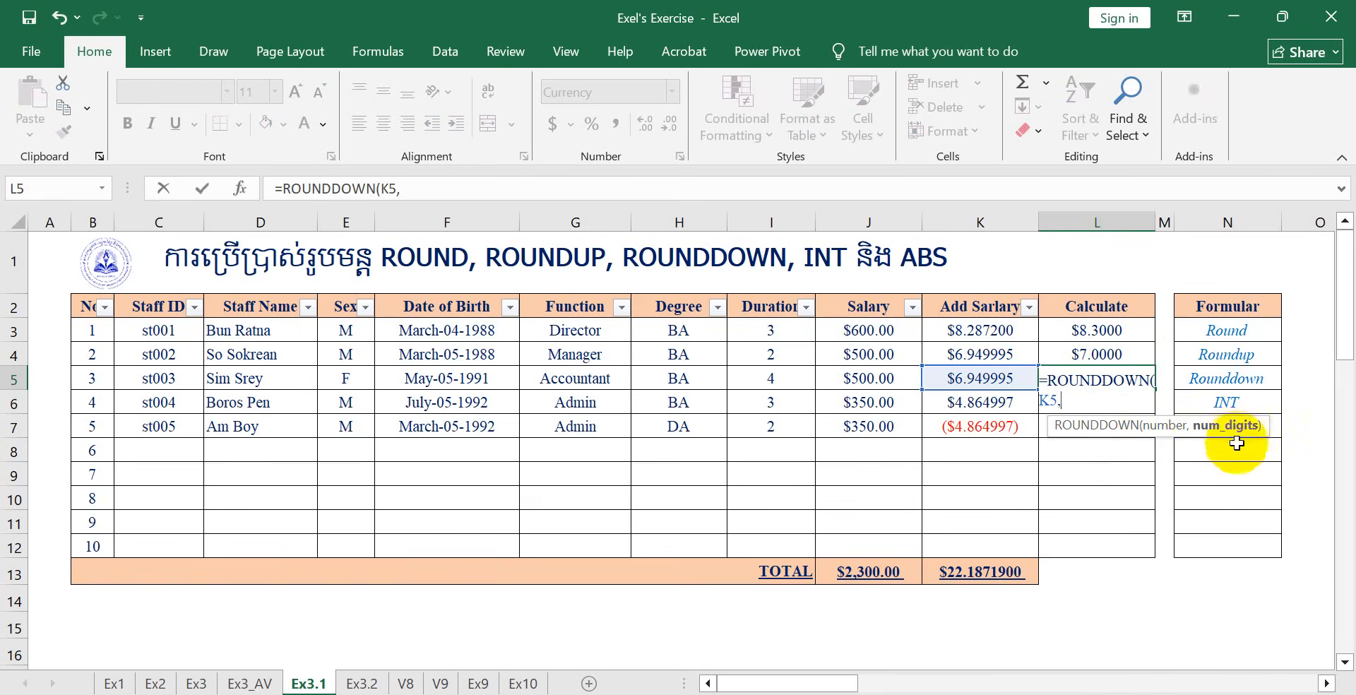
type("0")
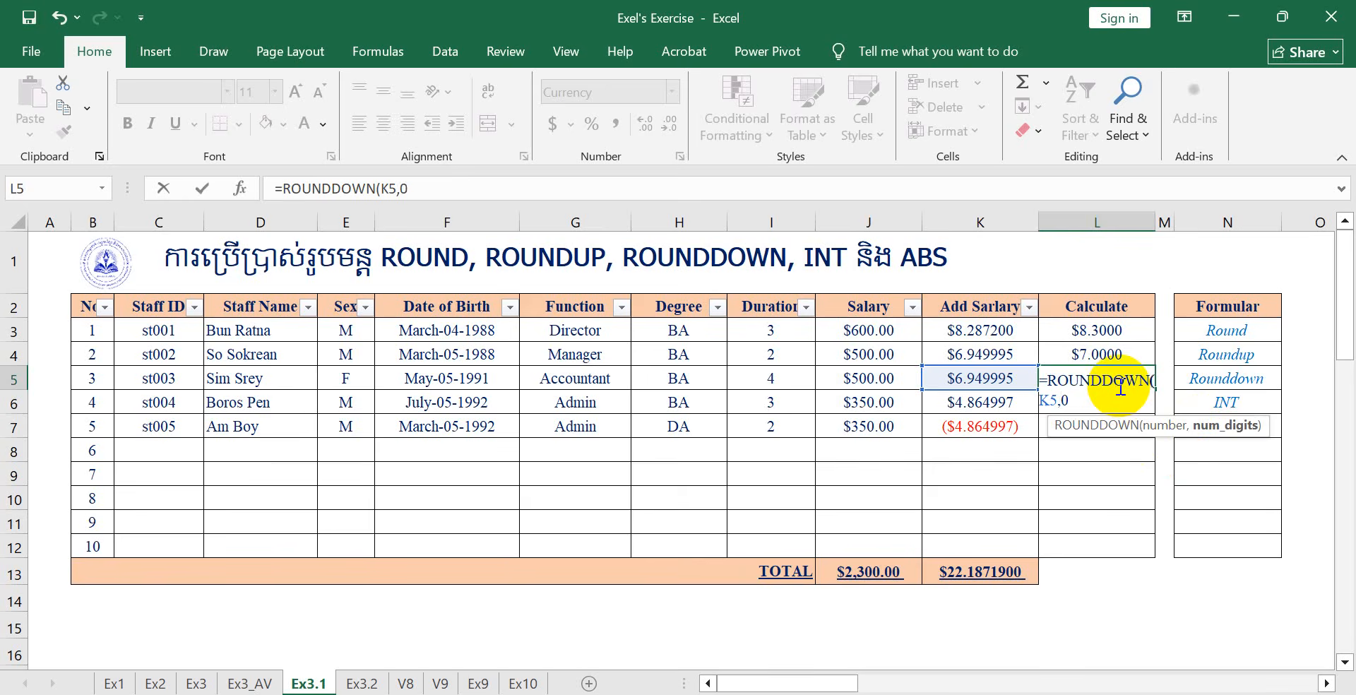
type(")")
key("Return")
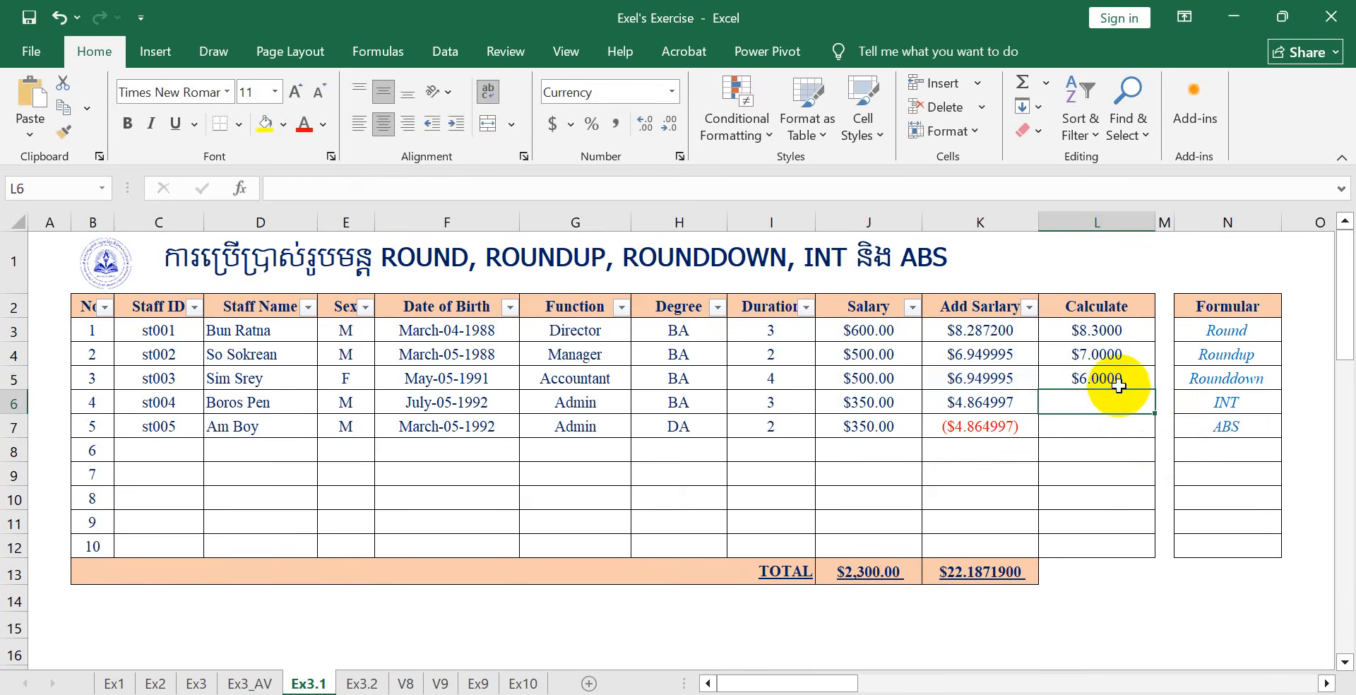
Compare the added salary in K5 with the L5 result and examine the ROUNDDOWN formula.
left_click(1122, 372)
left_click(988, 377)
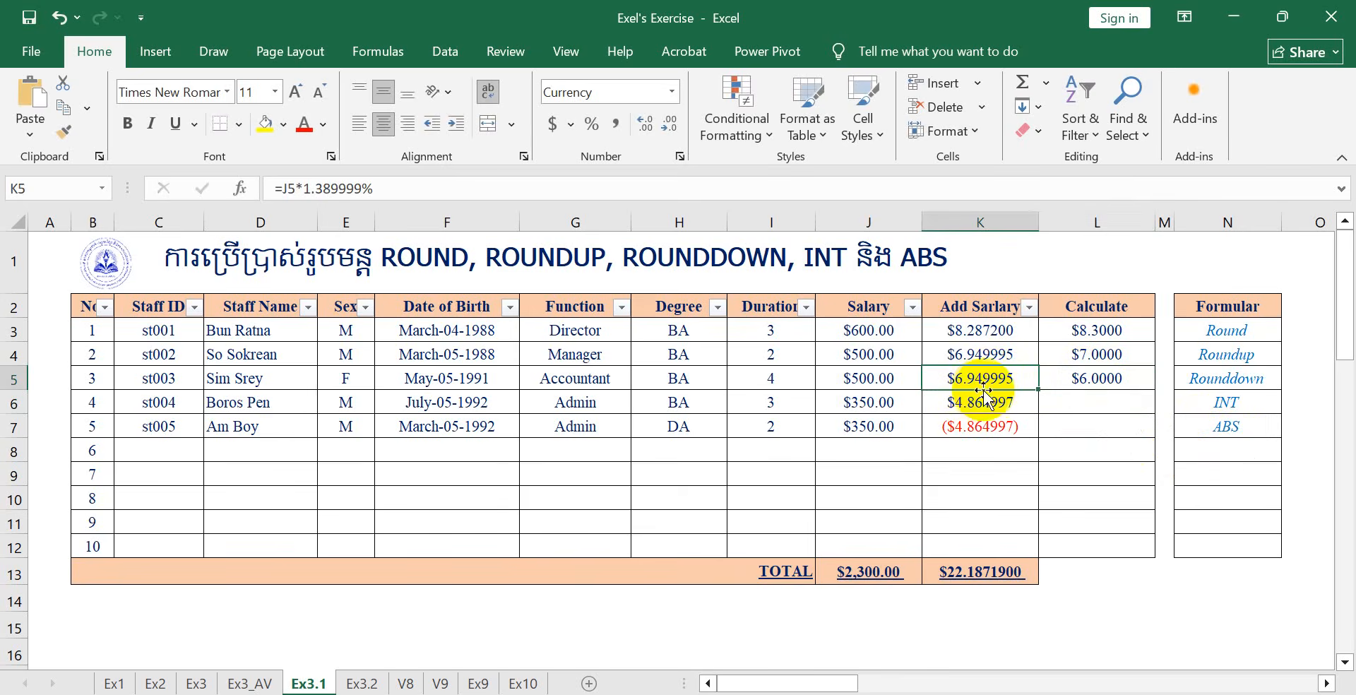
left_click(1125, 379)
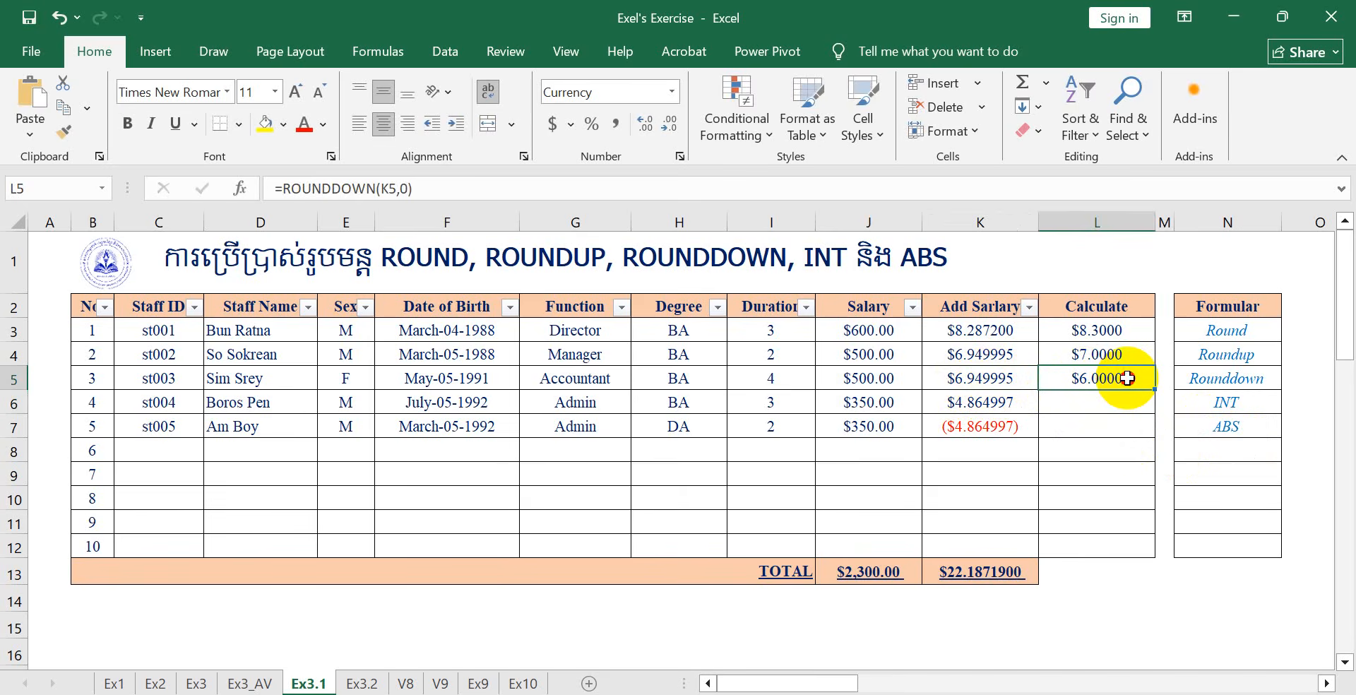
double_click(1127, 378)
key("Return")
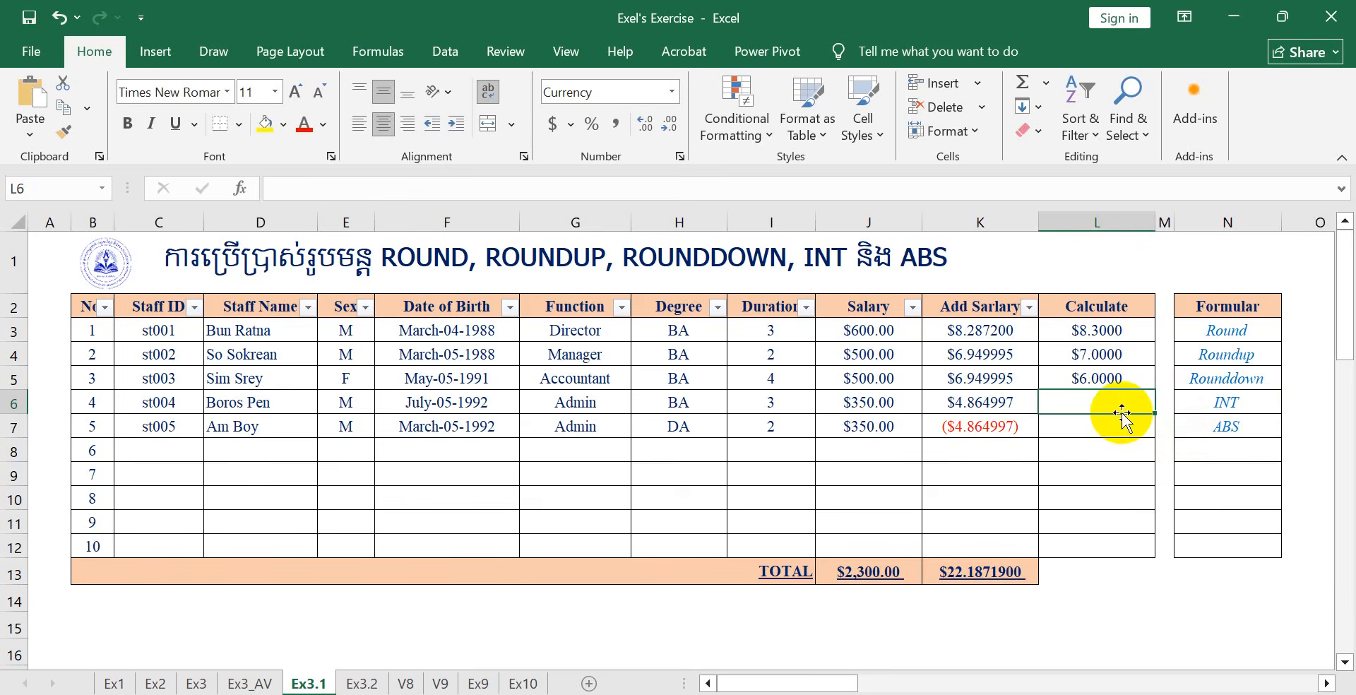
Enter =INT(K6) in L6 to keep only the integer part of the fourth employee's added salary.
type("=")
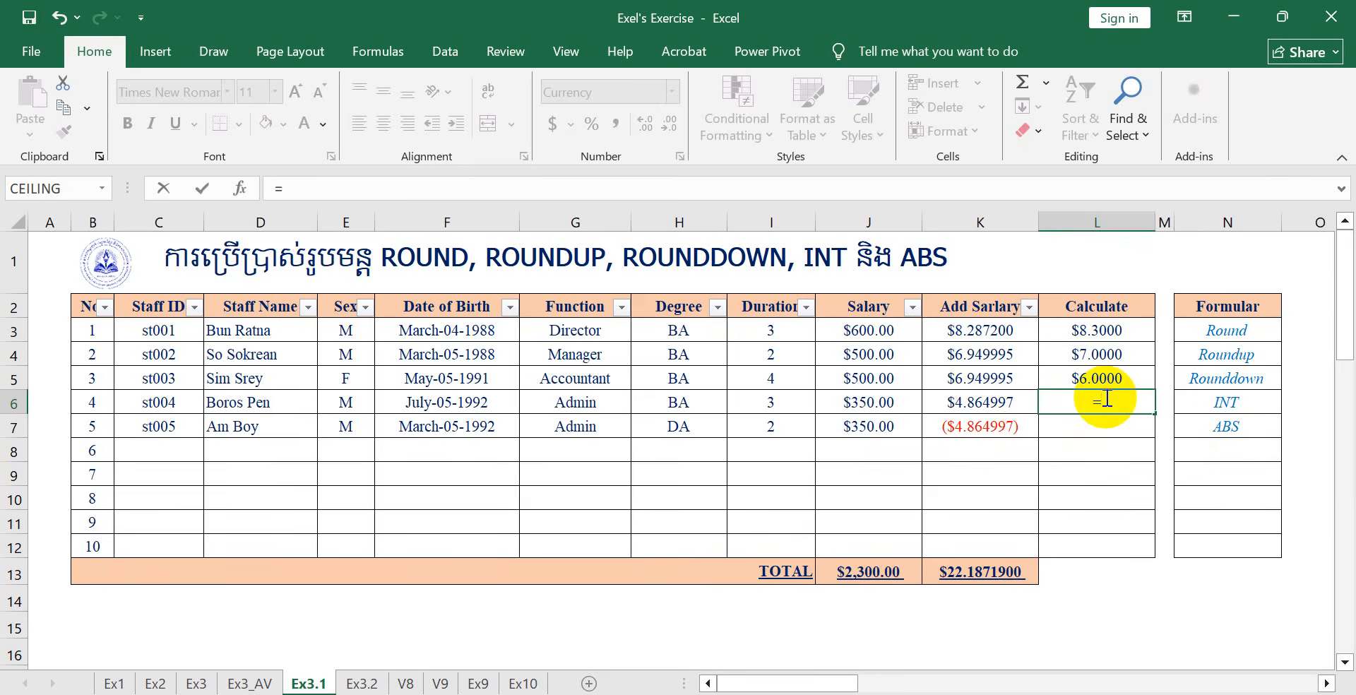
type("I")
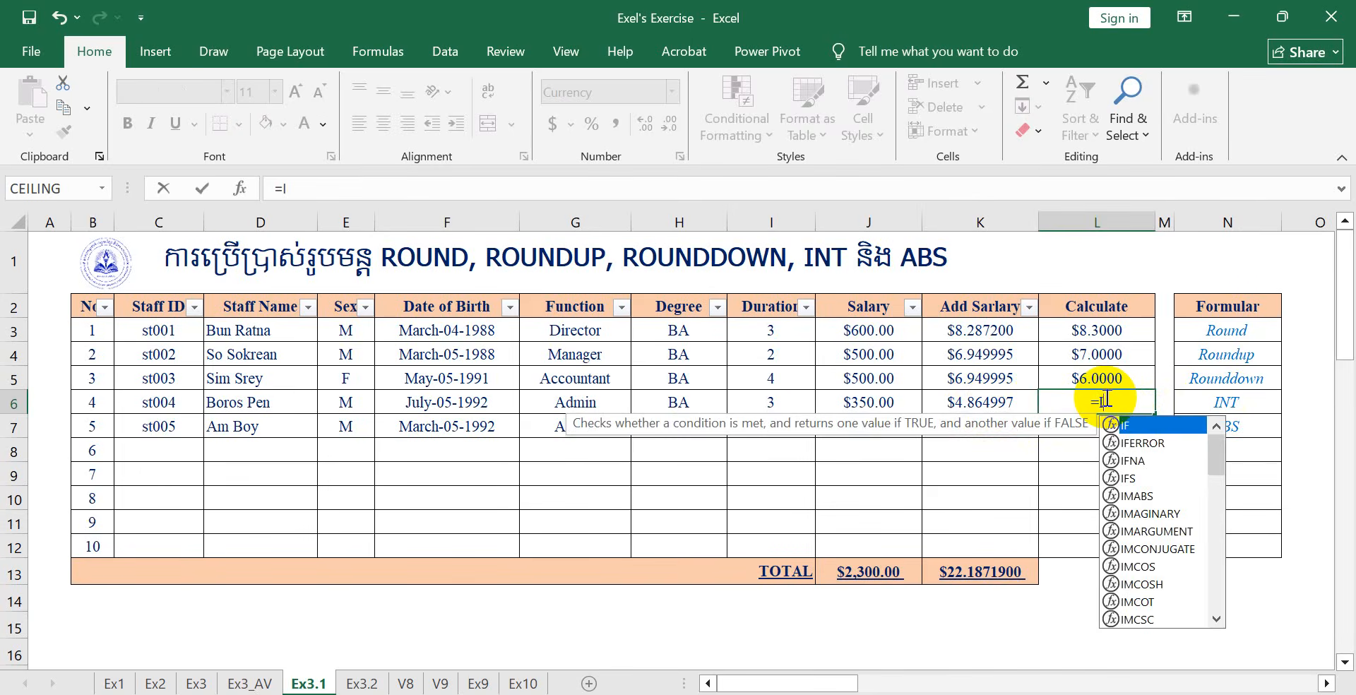
type("N")
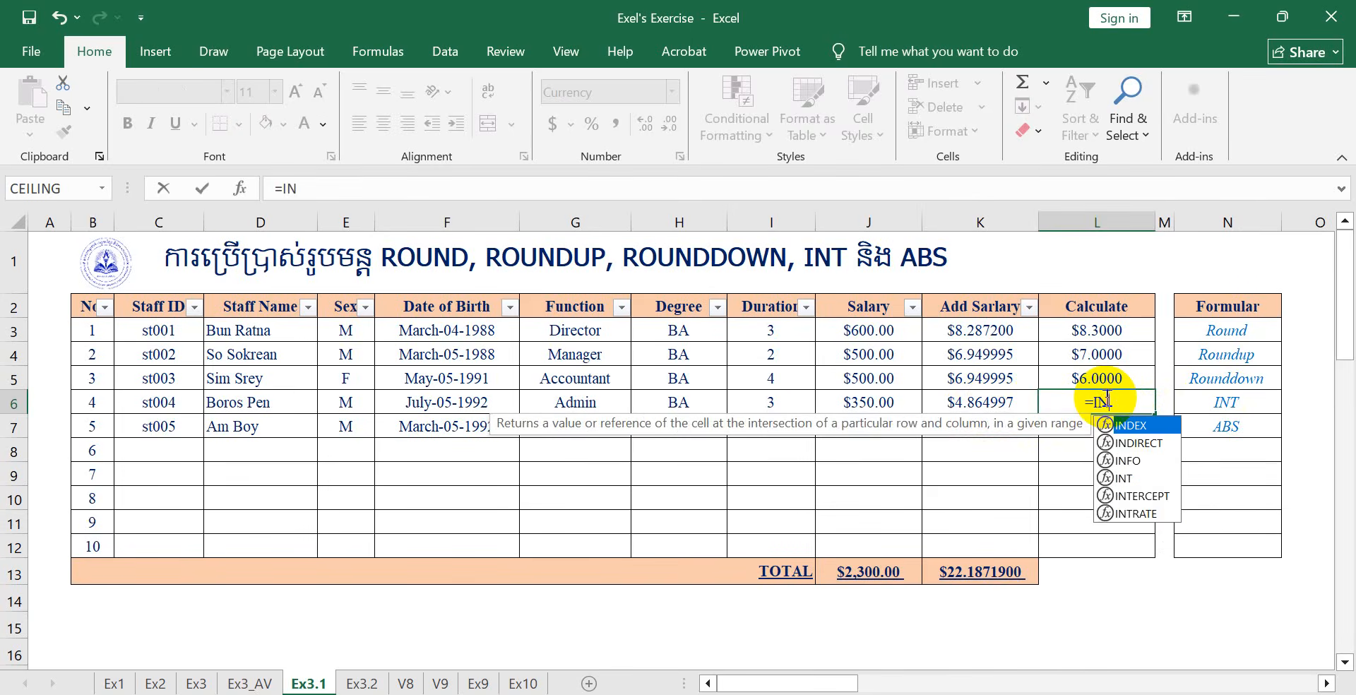
type("T(")
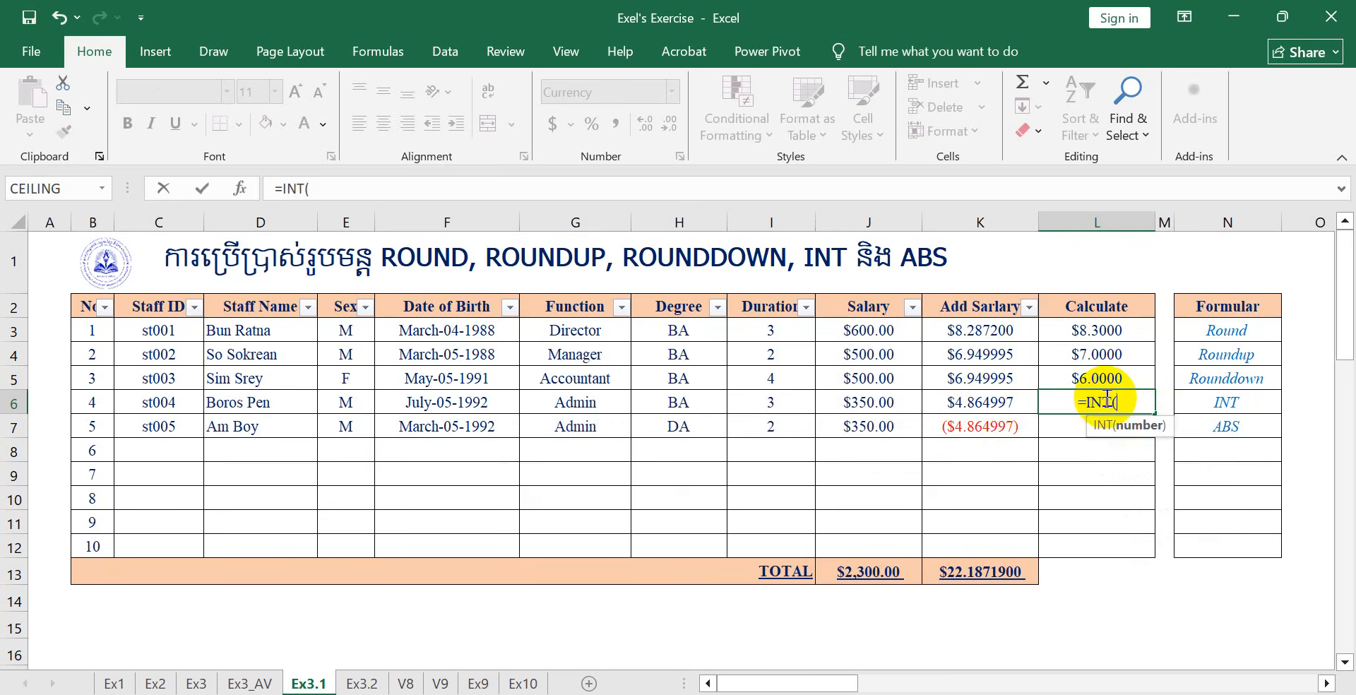
left_click(1008, 398)
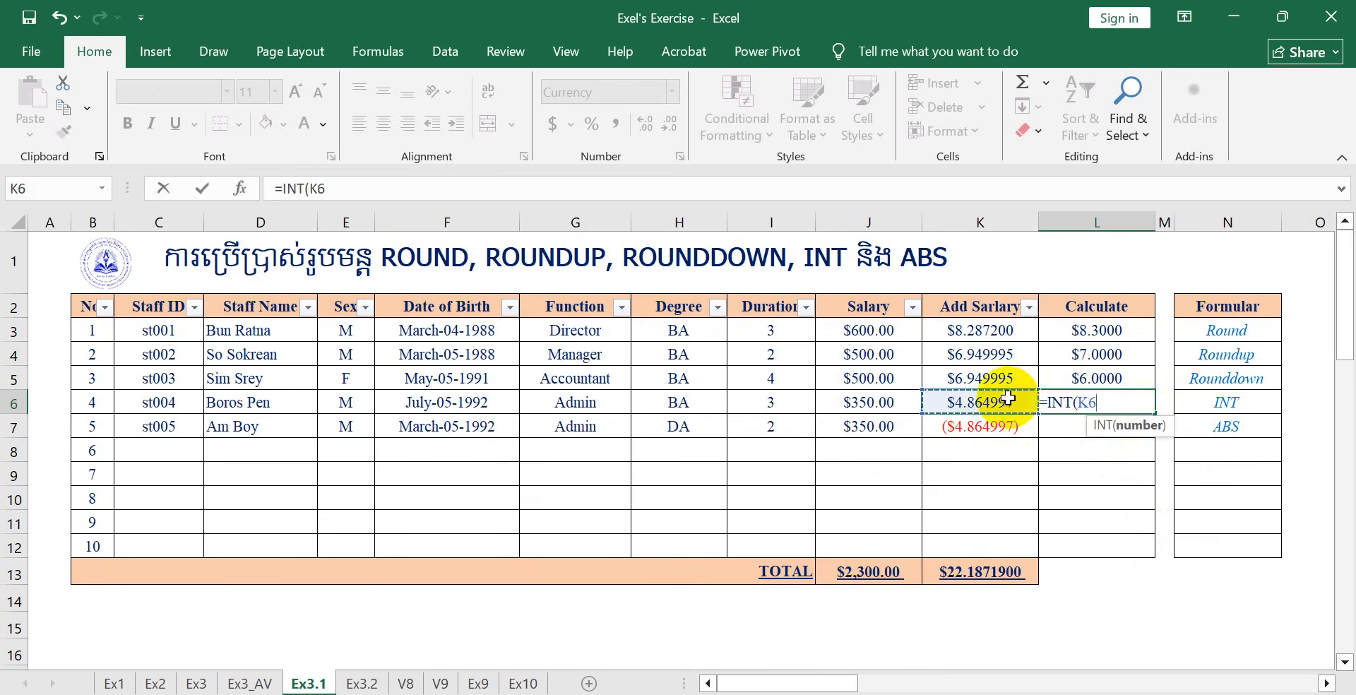
type(")")
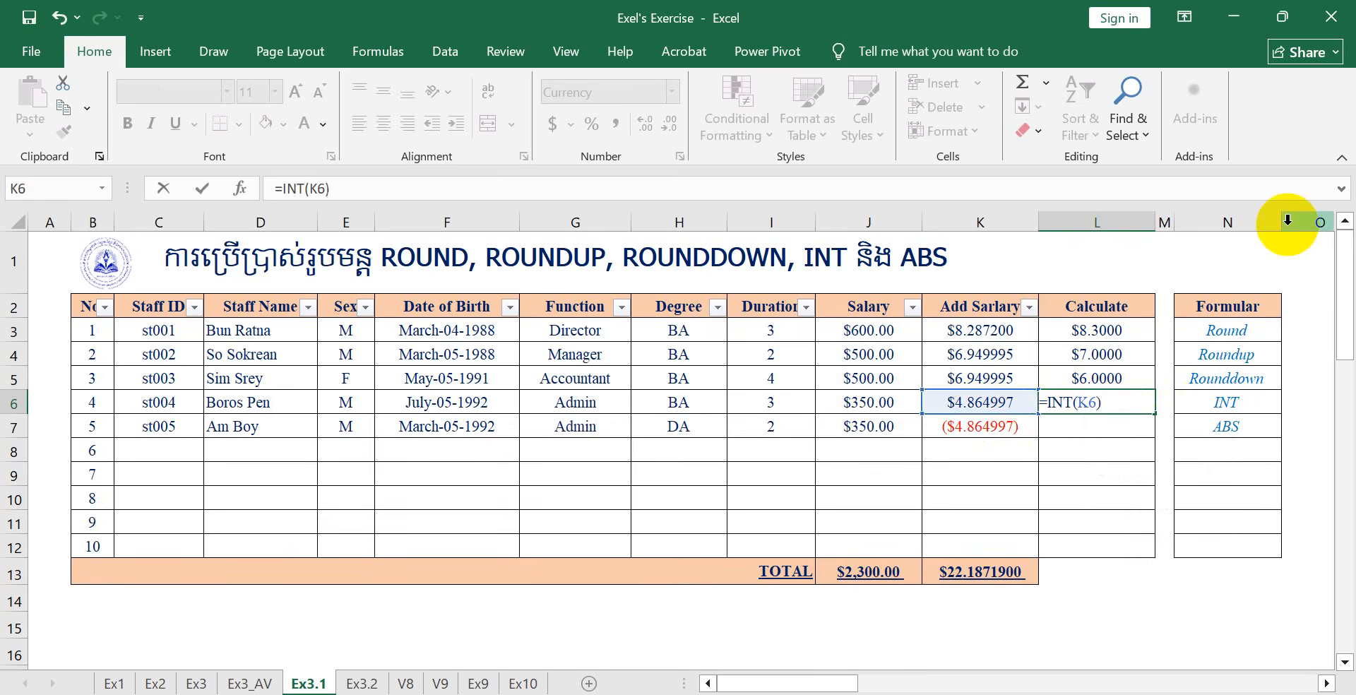
key("Return")
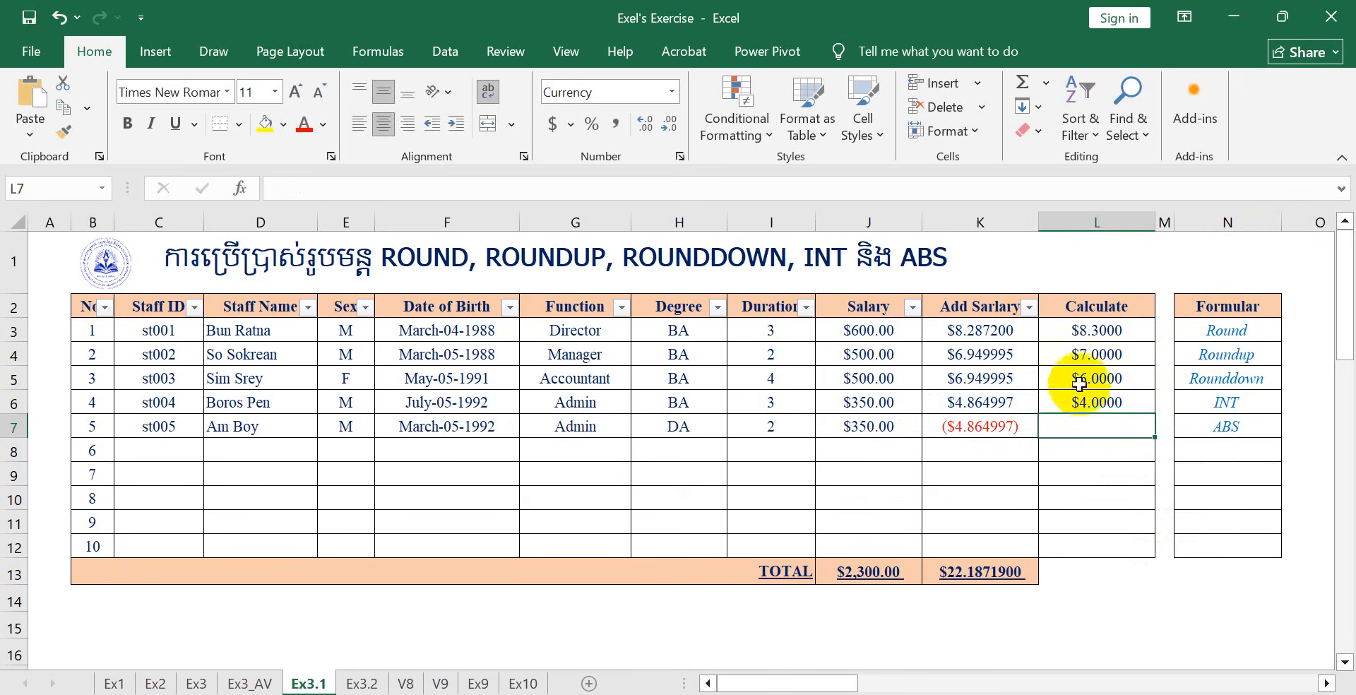
left_click(1078, 395)
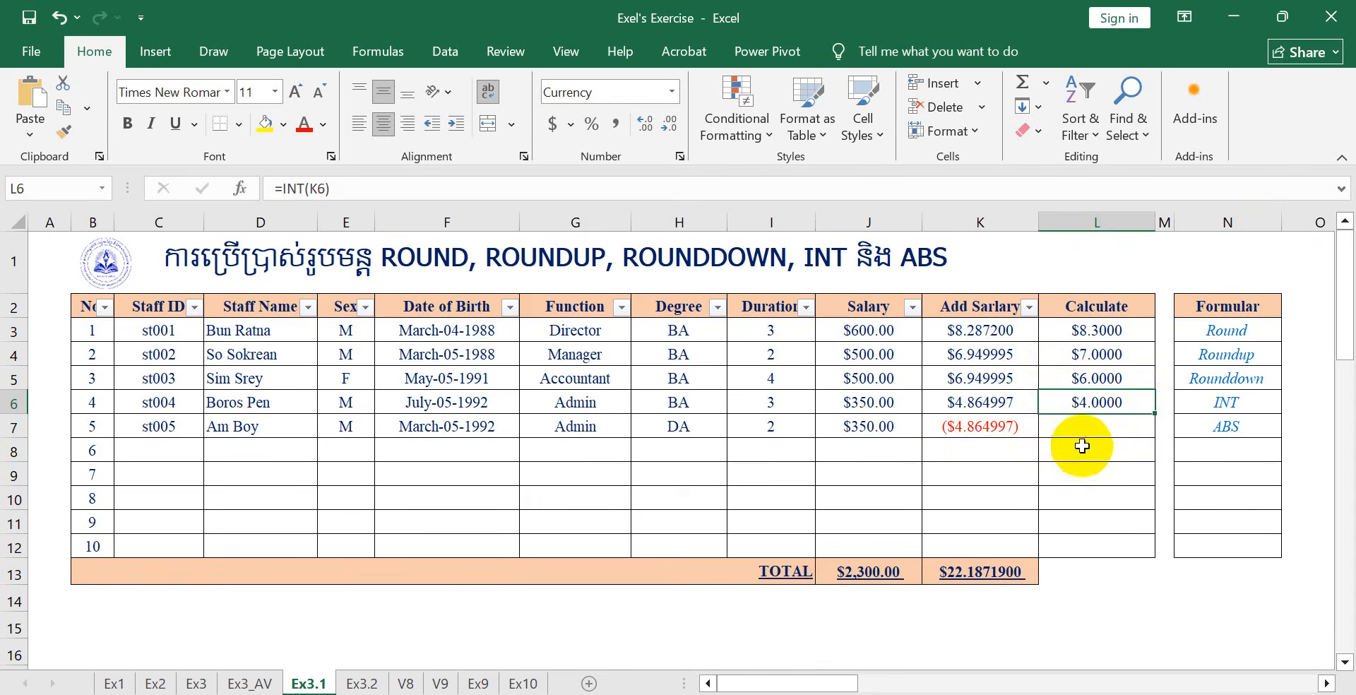
Enter =ABS(K7) in L7 to get the absolute value of the fifth employee's added salary.
left_click(1091, 428)
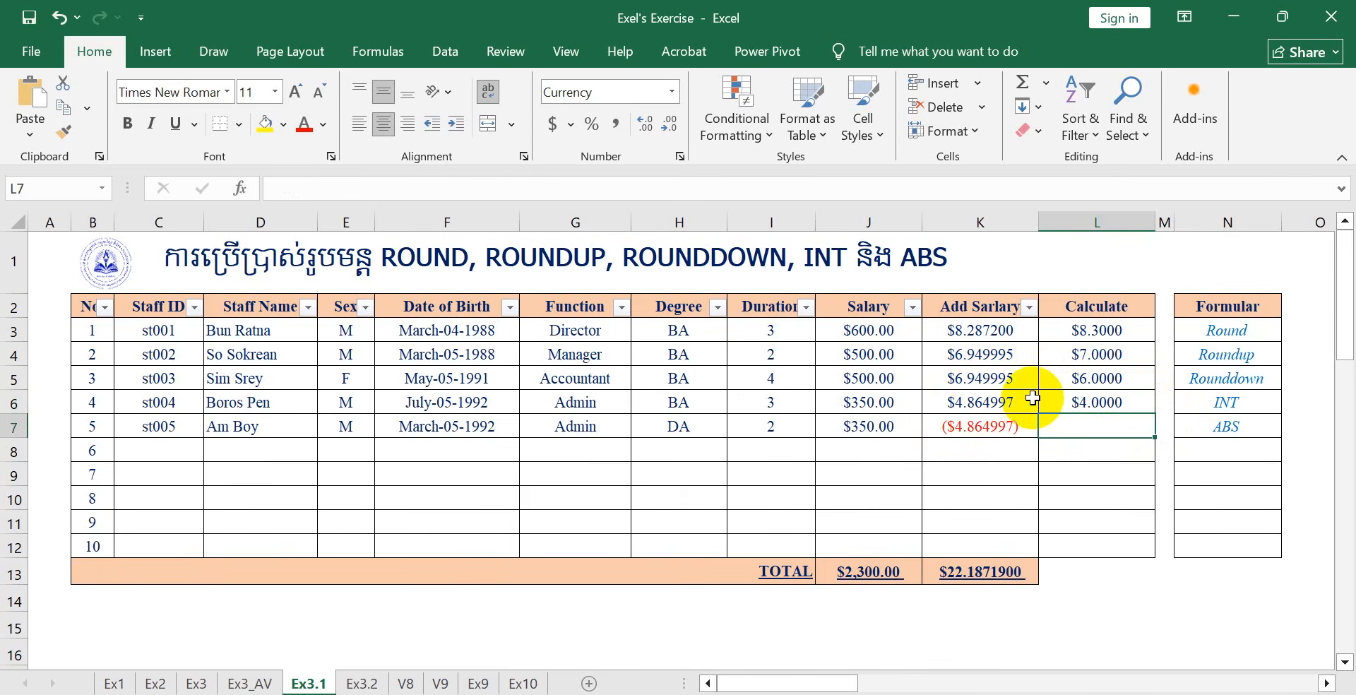
type("=A")
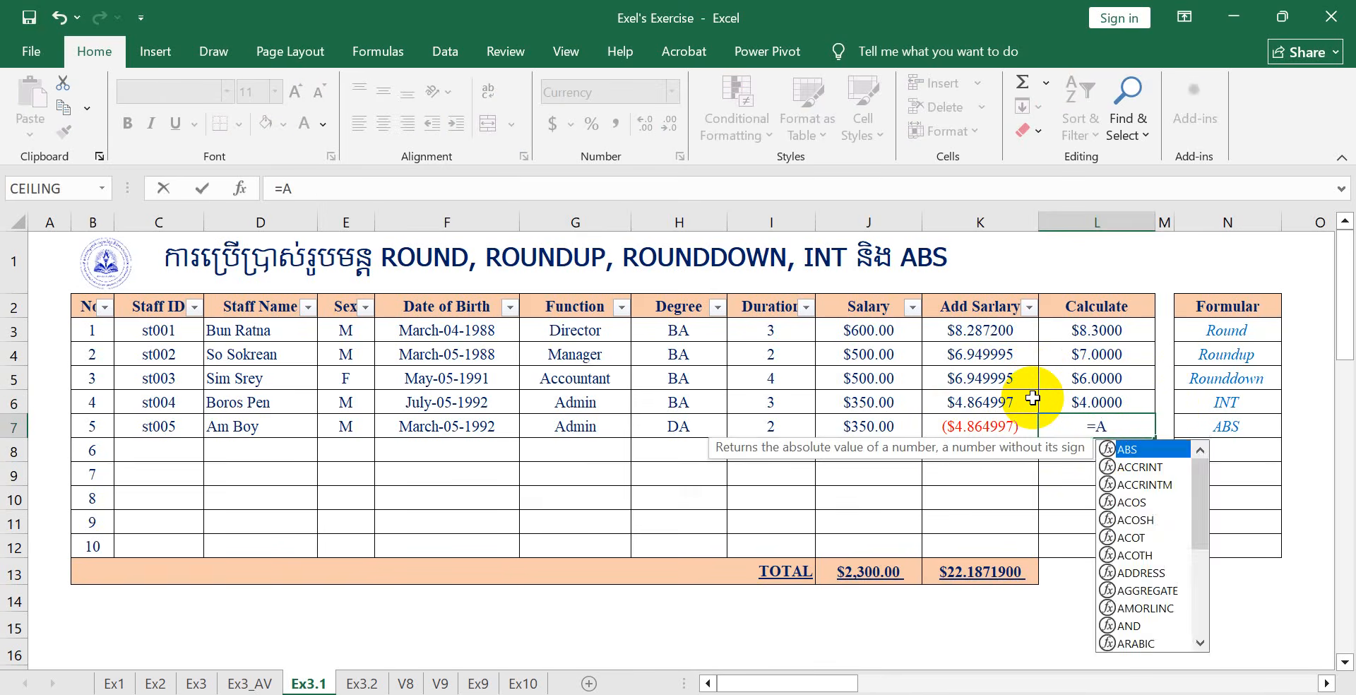
type("B")
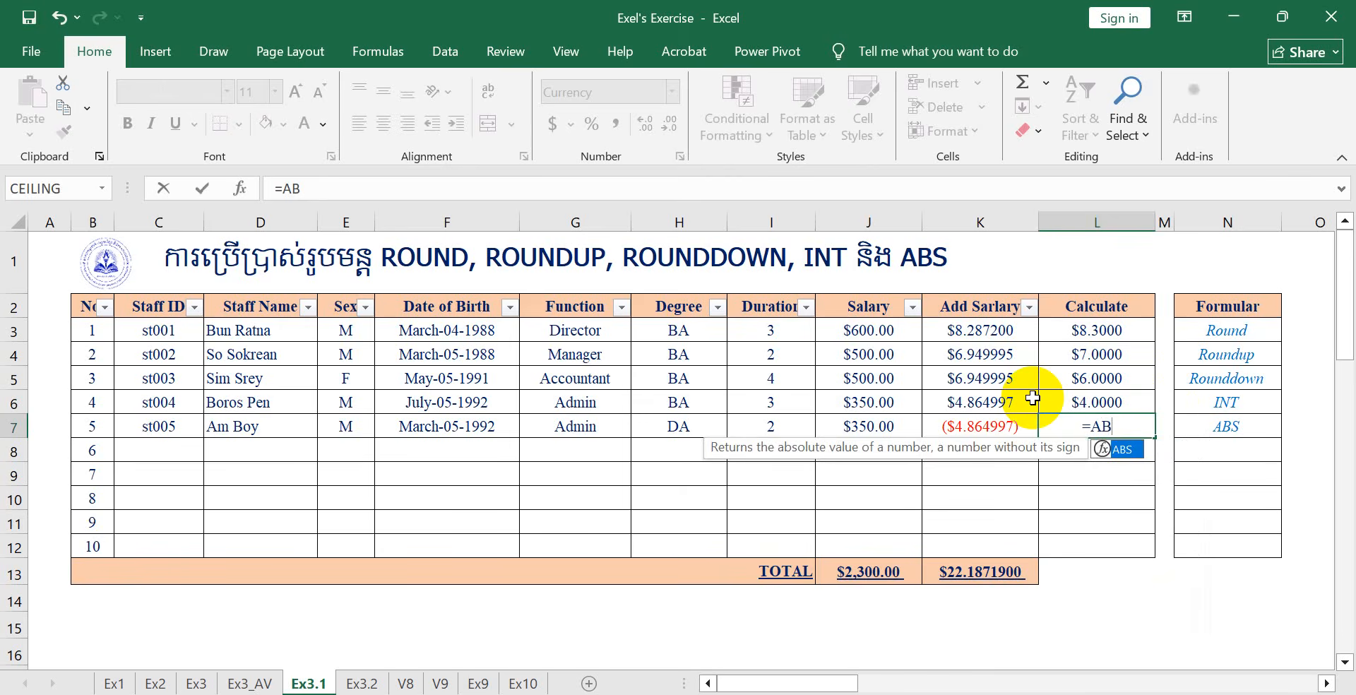
type("s")
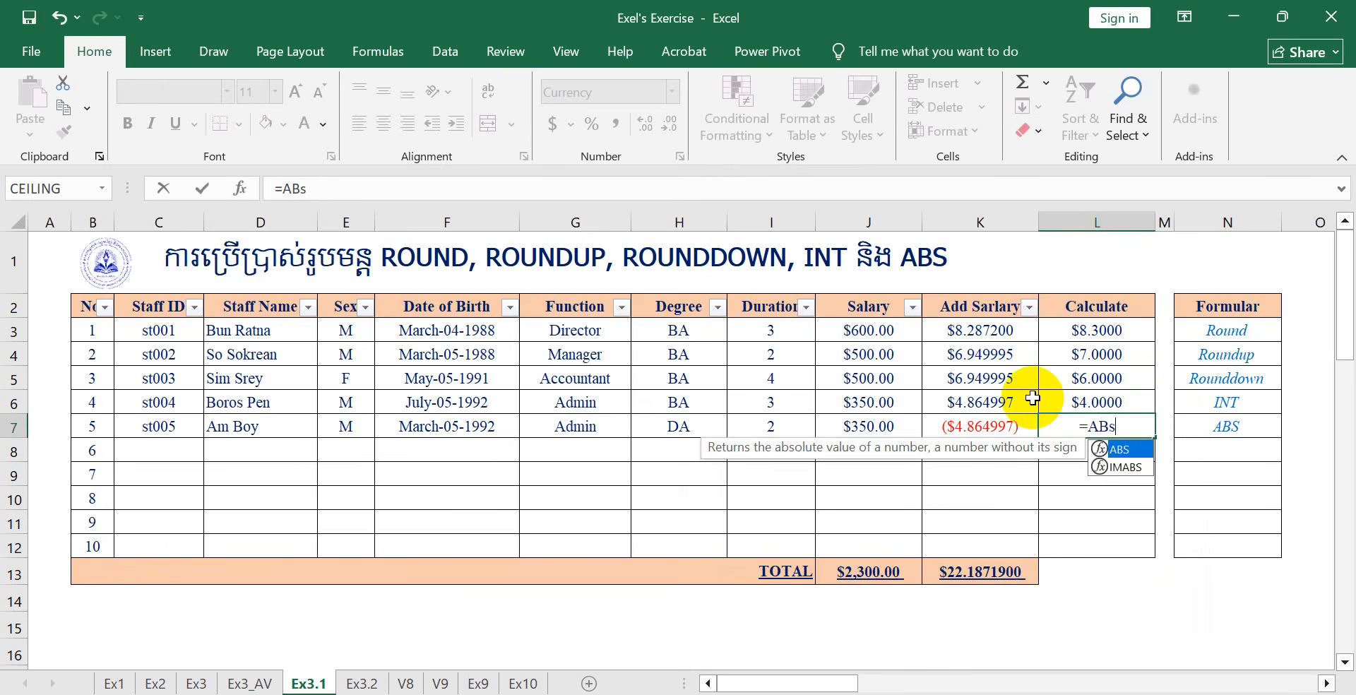
type("(")
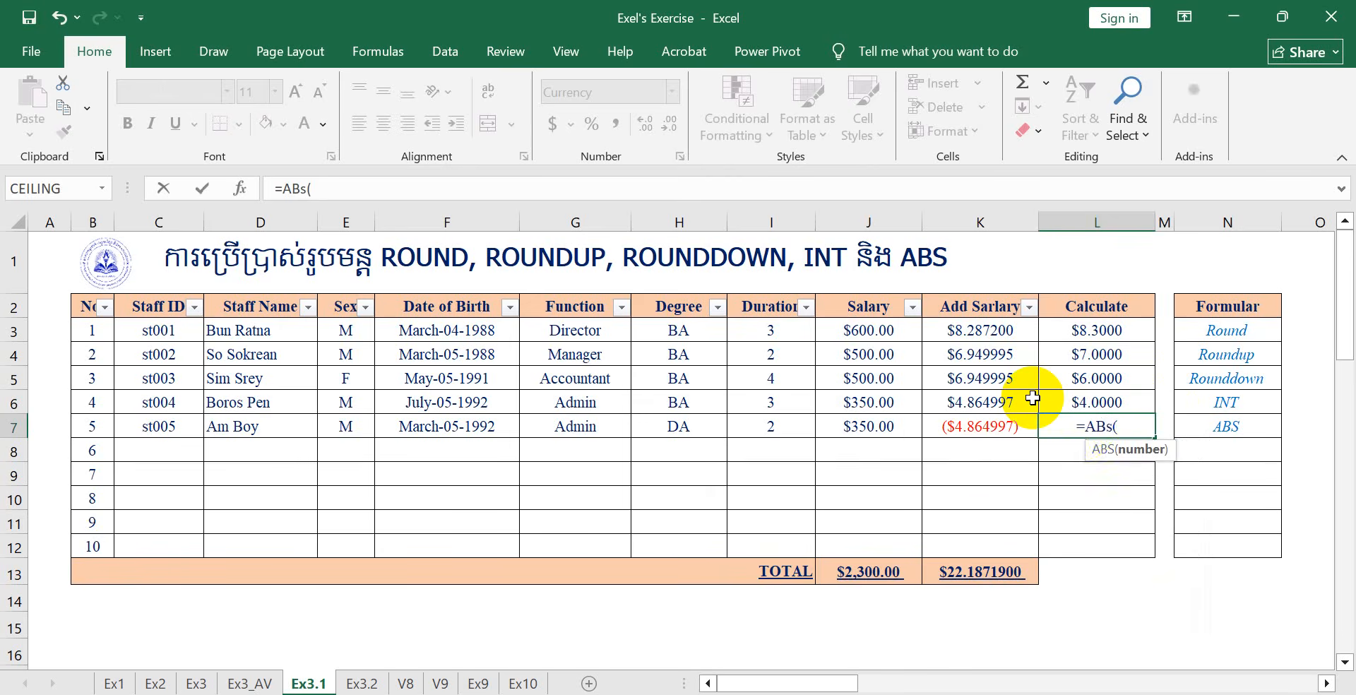
left_click(1000, 430)
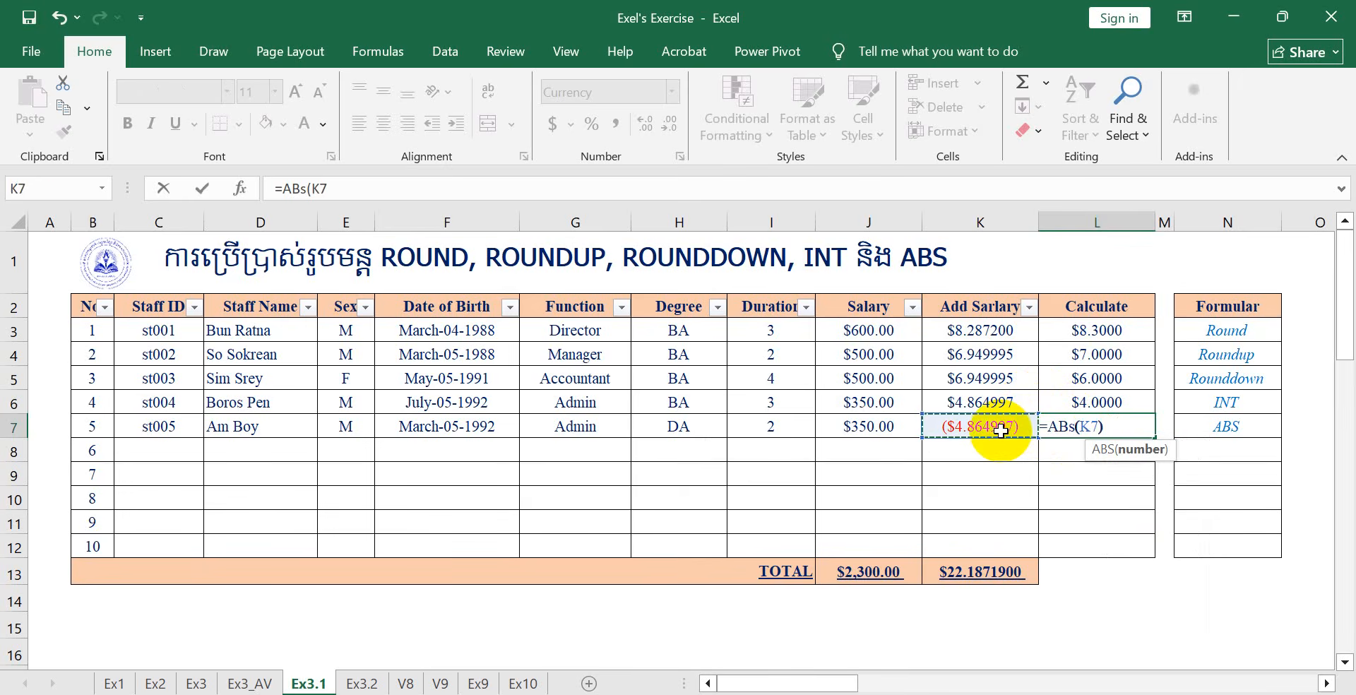
key("Return")
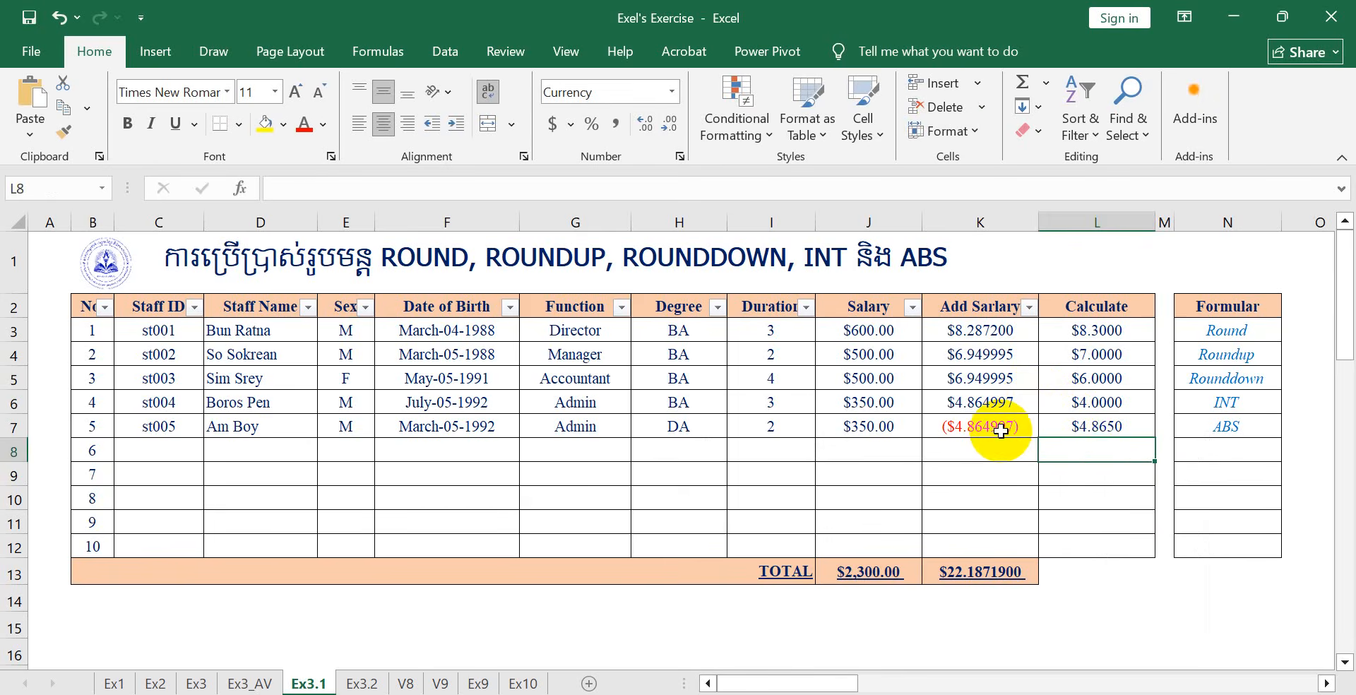
Compare the ABS formula in L7 with the source formula in K7.
left_click(1083, 425)
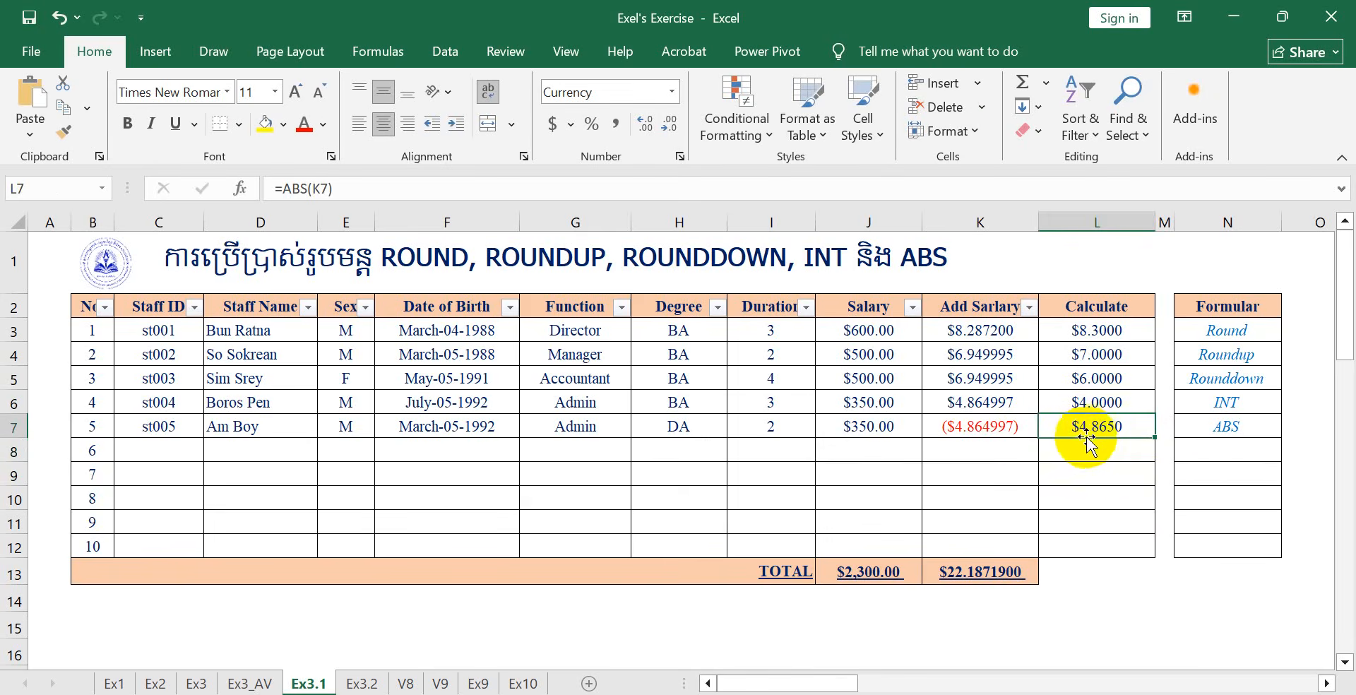
left_click(968, 429)
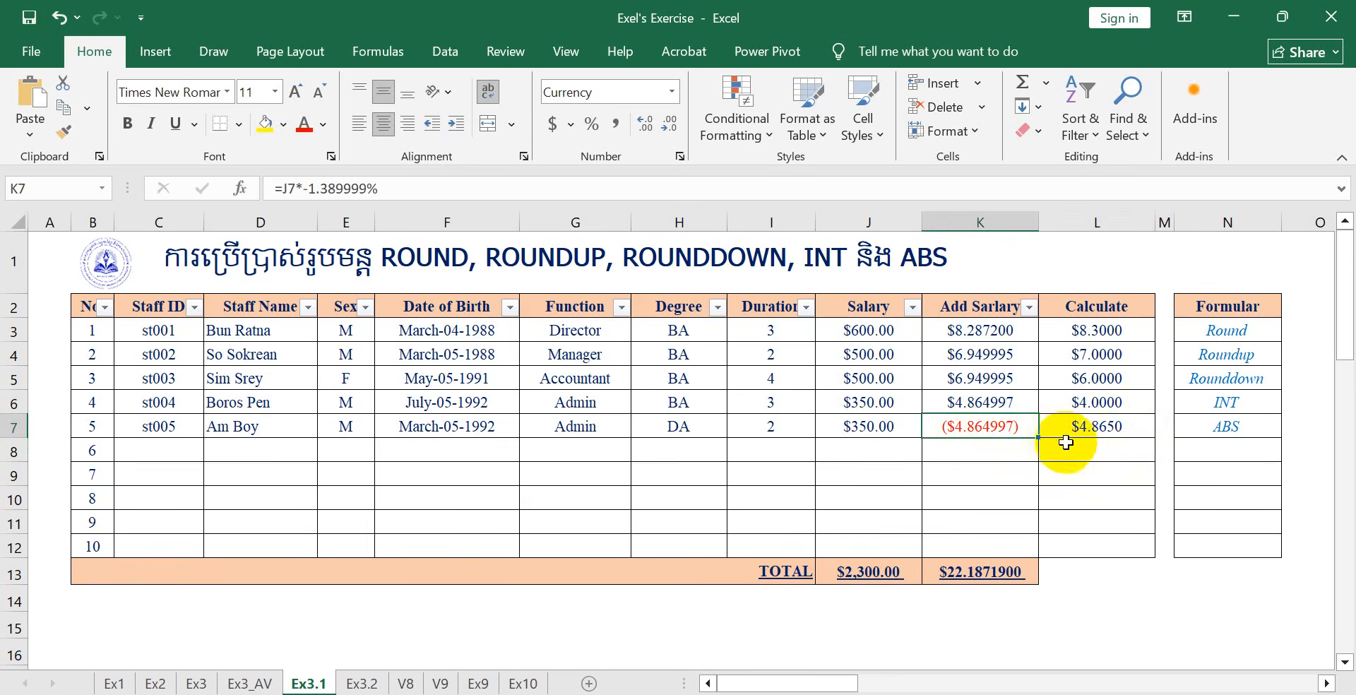
left_click(1111, 436)
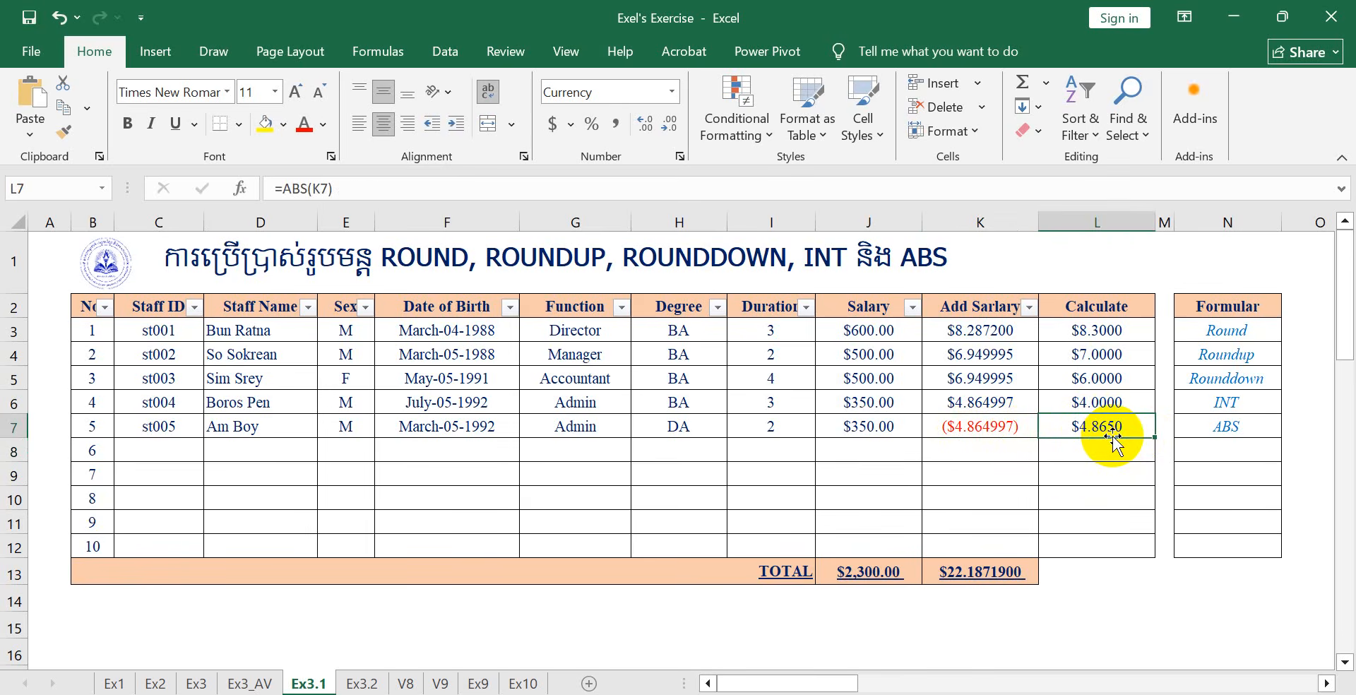